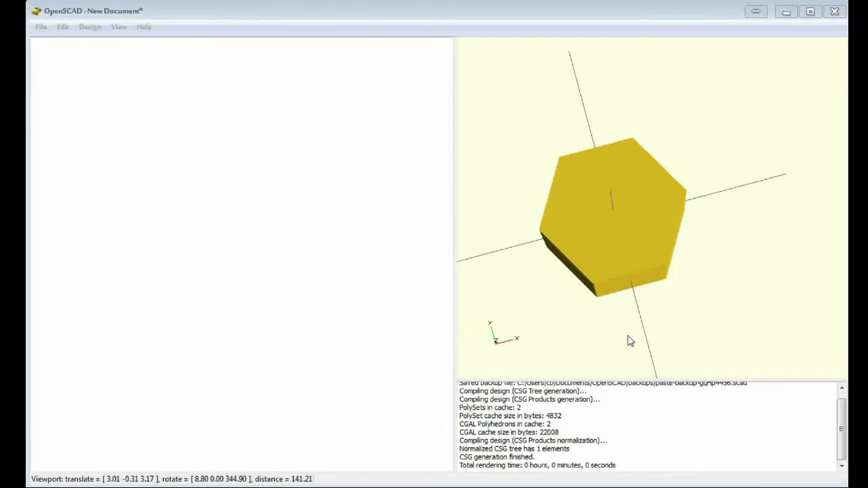
Declare the module phex(wid,rad,height) in the empty editor
left_click_drag(628, 339, 628, 303)
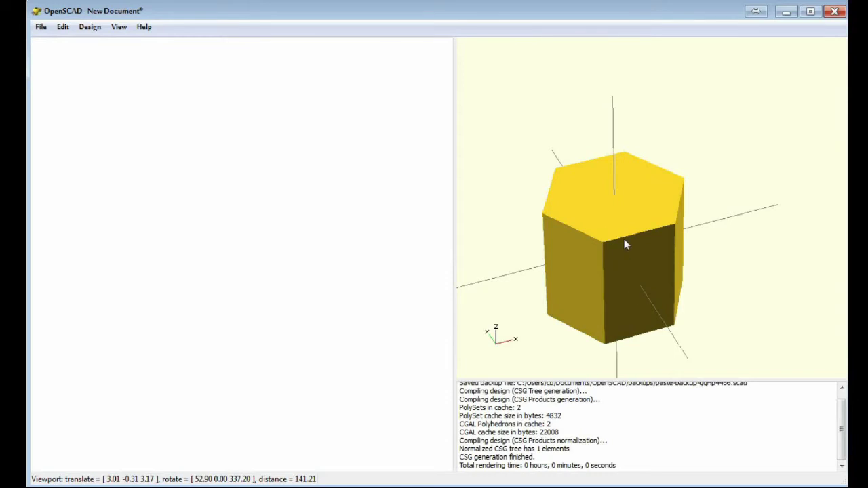
left_click_drag(624, 242, 628, 279)
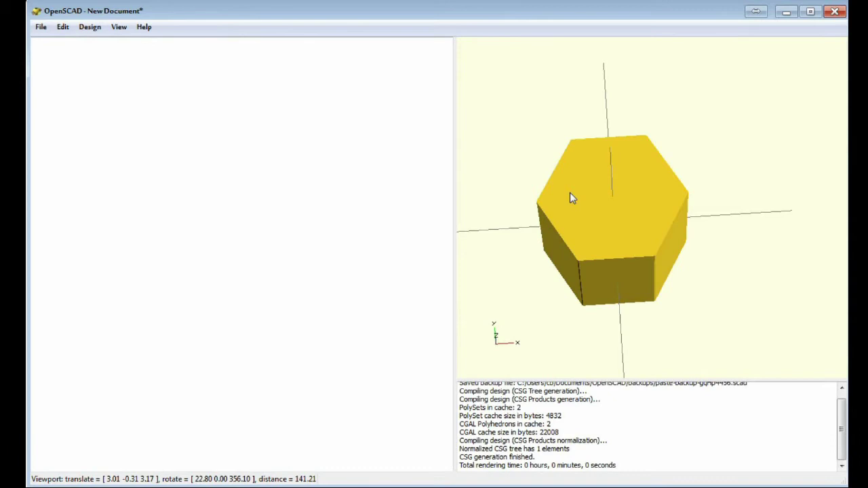
left_click_drag(621, 295, 585, 157)
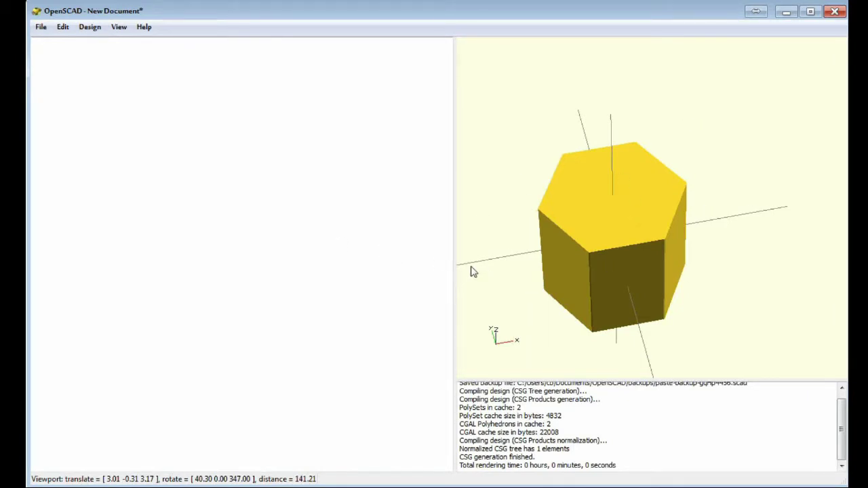
left_click(118, 132)
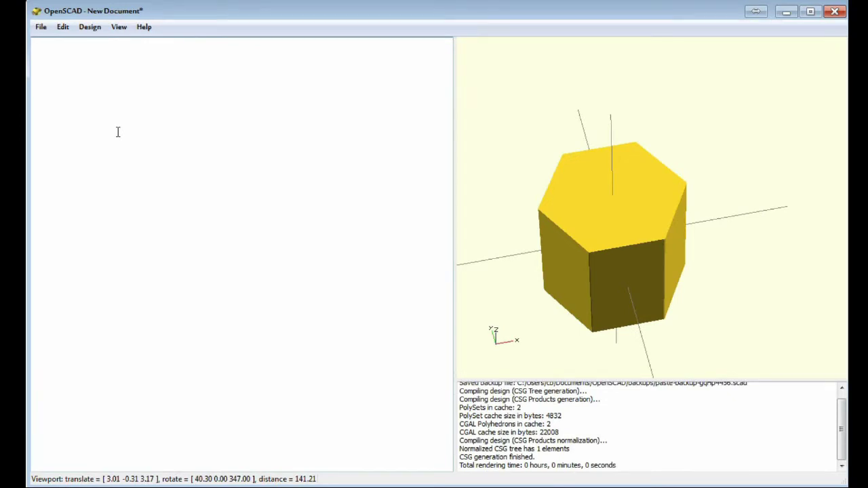
type("module phe")
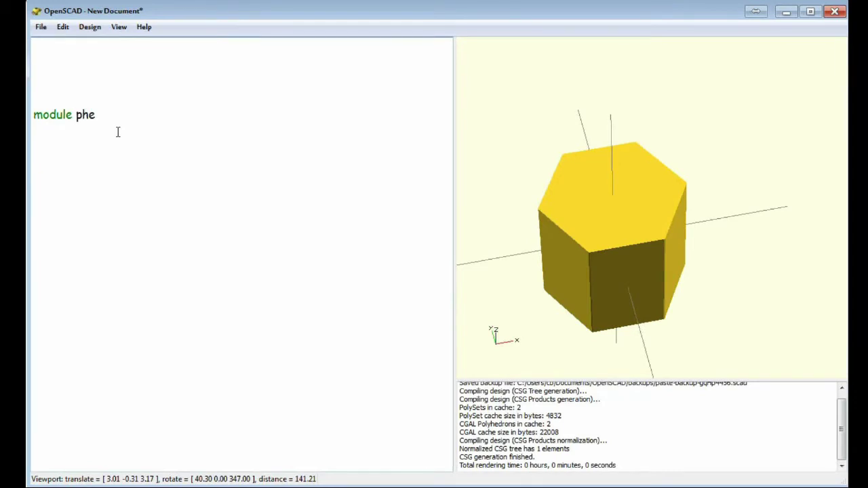
type("x(wid,rad,height")
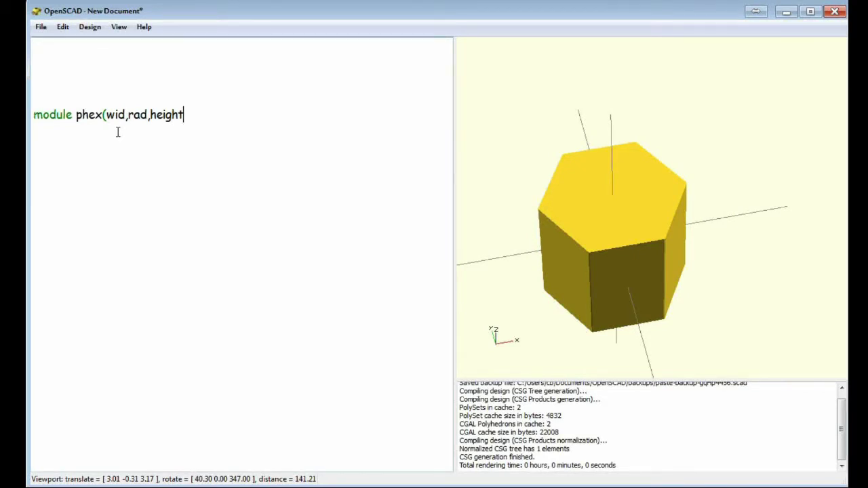
type(")")
key("Return")
key("Return")
Add $fn = 64; on the top line and the call phex(10,0.5,10); below it
left_click(92, 77)
type("$fn = 64")
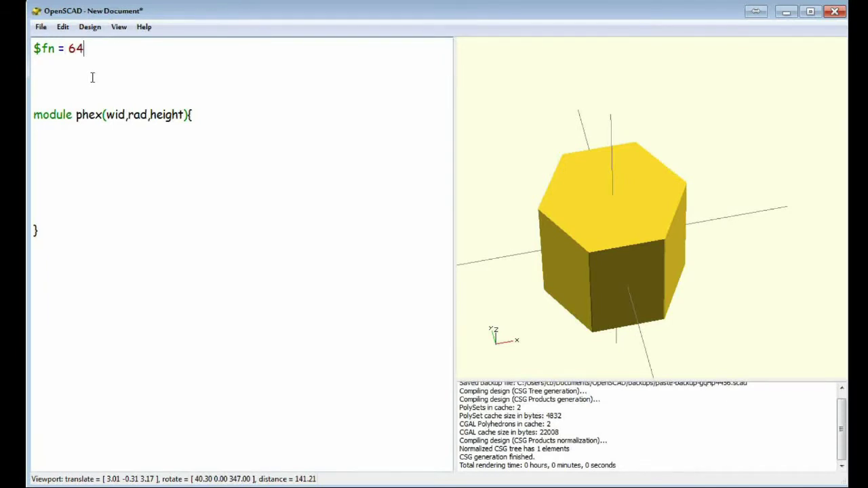
type(";")
left_click(92, 77)
type("phex(10")
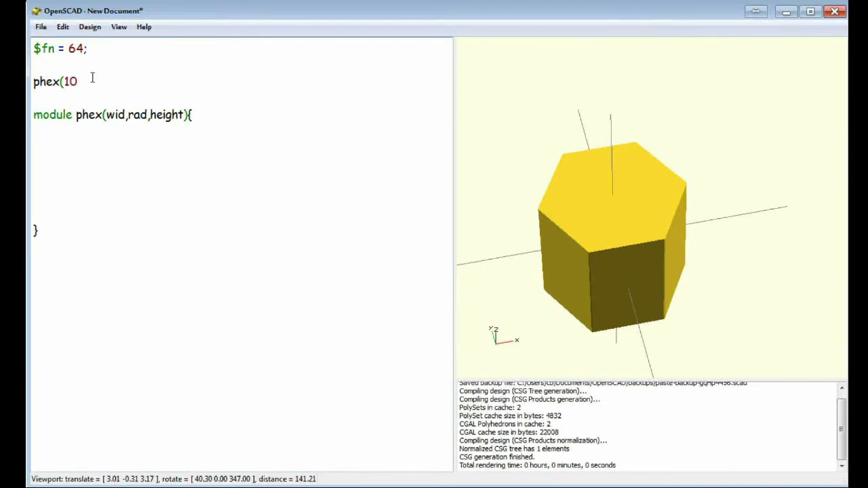
type(",0.5,10);")
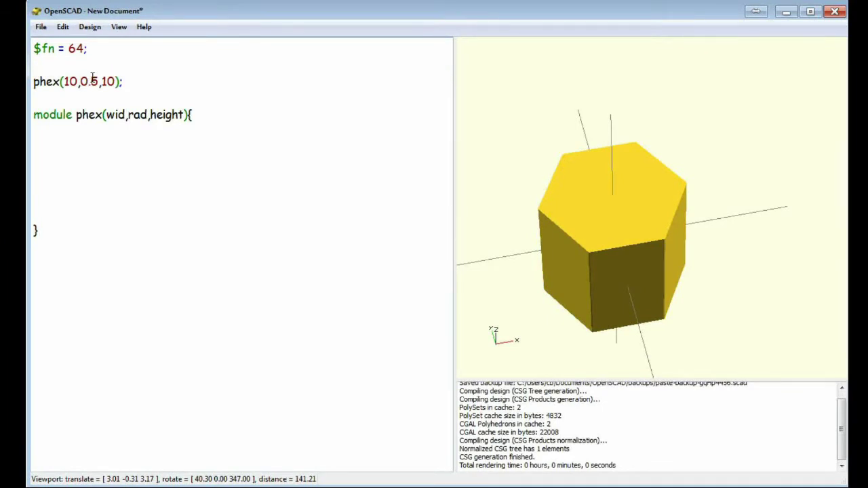
left_click(97, 166)
right_click_drag(612, 329, 599, 332)
left_click_drag(600, 333, 568, 268)
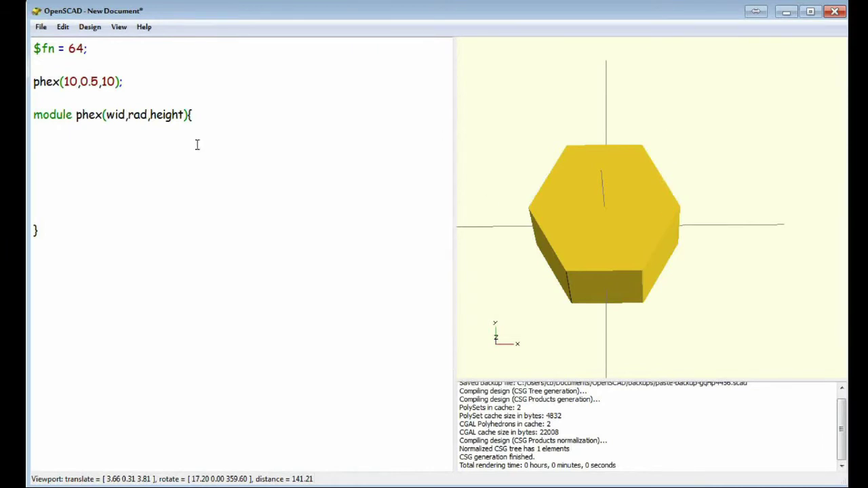
Write an empty hull(){ } block with its closing brace inside the phex module body
left_click(117, 139)
type("h")
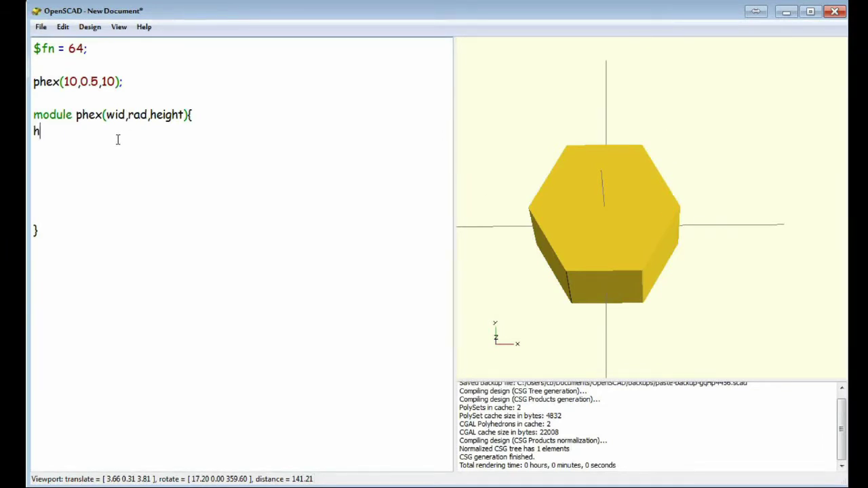
type("ull(){")
left_click(44, 220)
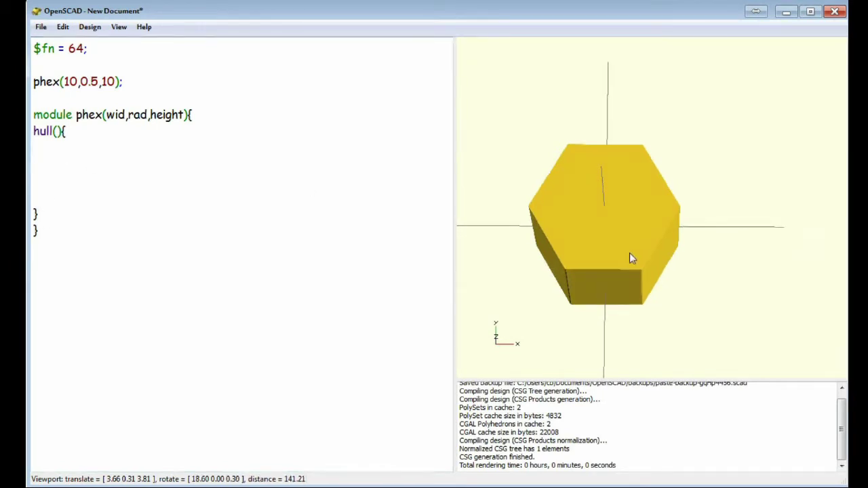
left_click_drag(629, 252, 608, 212)
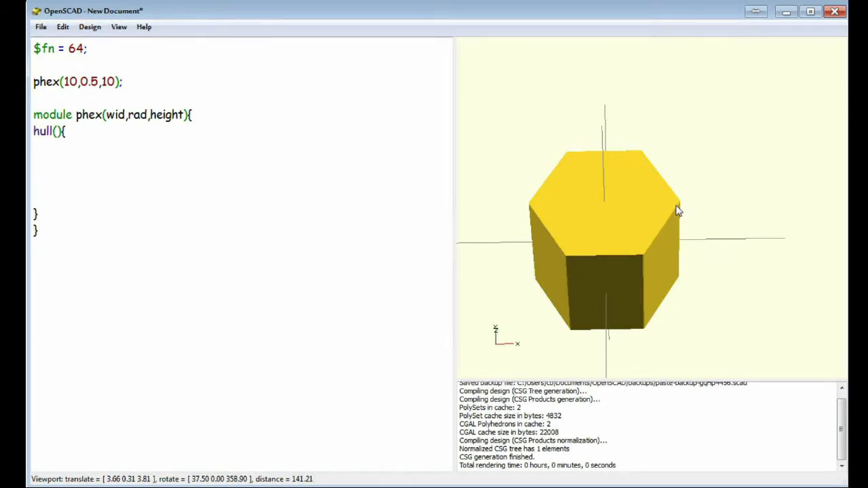
left_click_drag(643, 234, 641, 246)
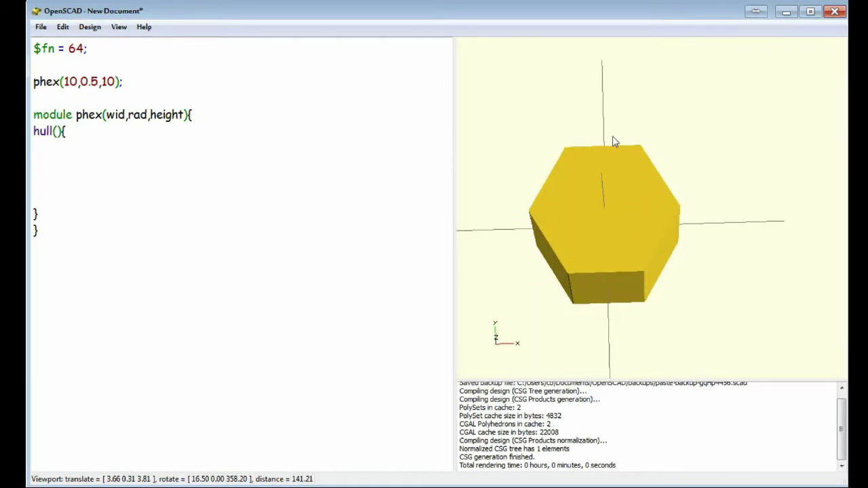
left_click(61, 156)
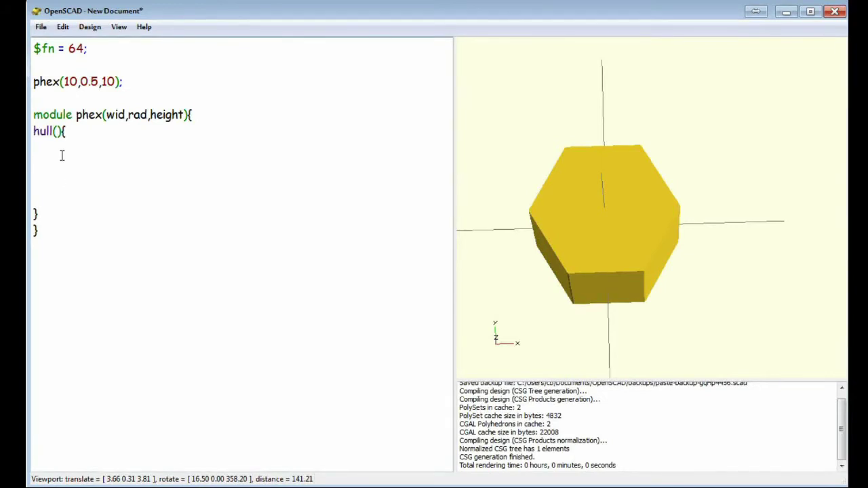
Write translate([wid/2-rad,0,0])cylinder(r=rad,h=height); inside the hull and preview the thin cylinder
type("translate([wid/2-rad")
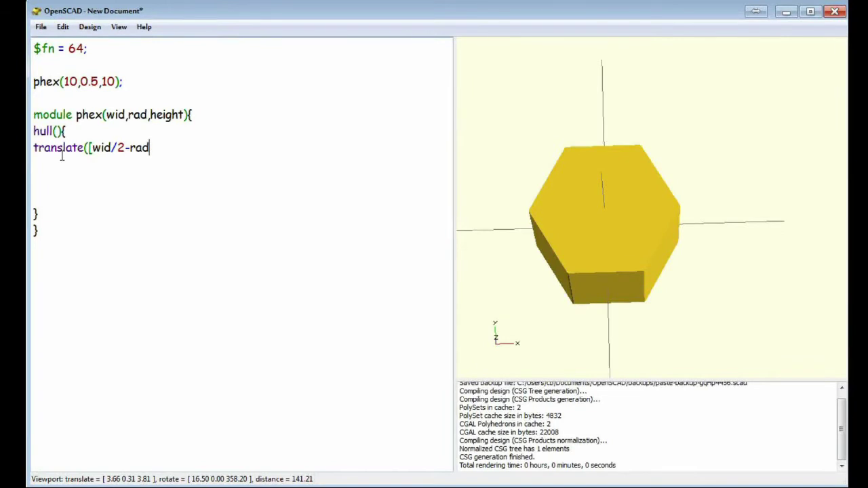
type(",0")
type("])")
key("BackSpace")
key("BackSpace")
key("BackSpace")
type("0)")
key("BackSpace")
type("])cylinder")
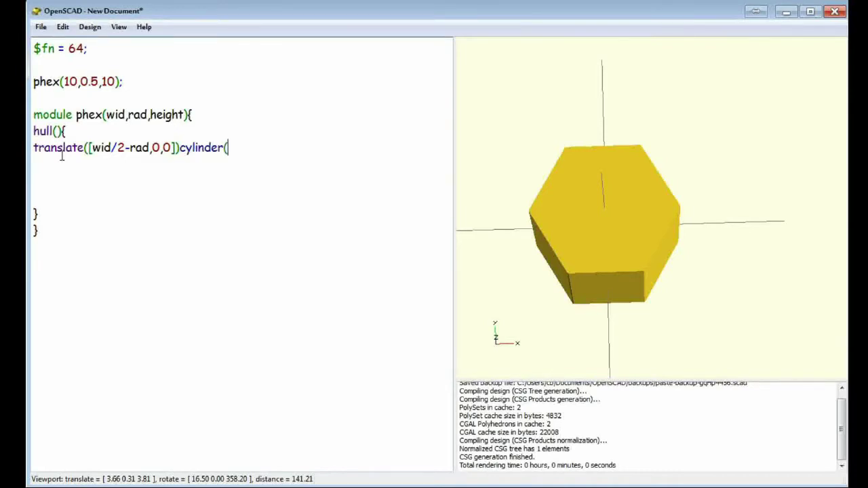
type("(r=rad,h=height);")
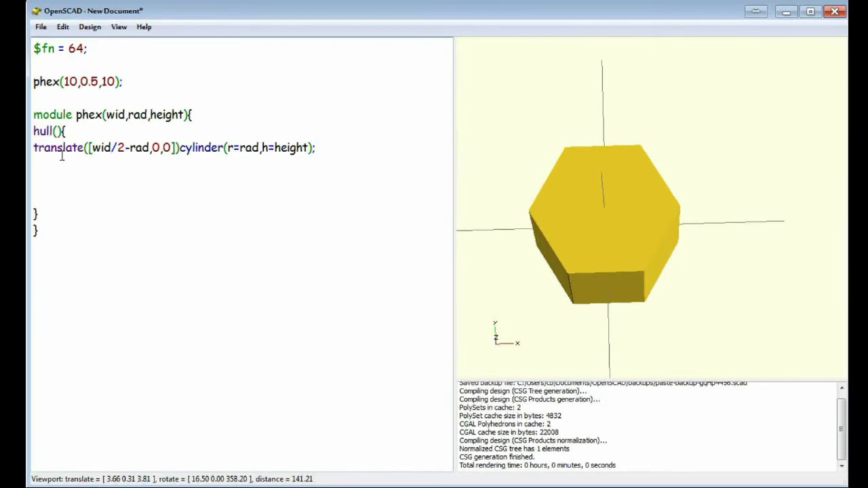
key("F5")
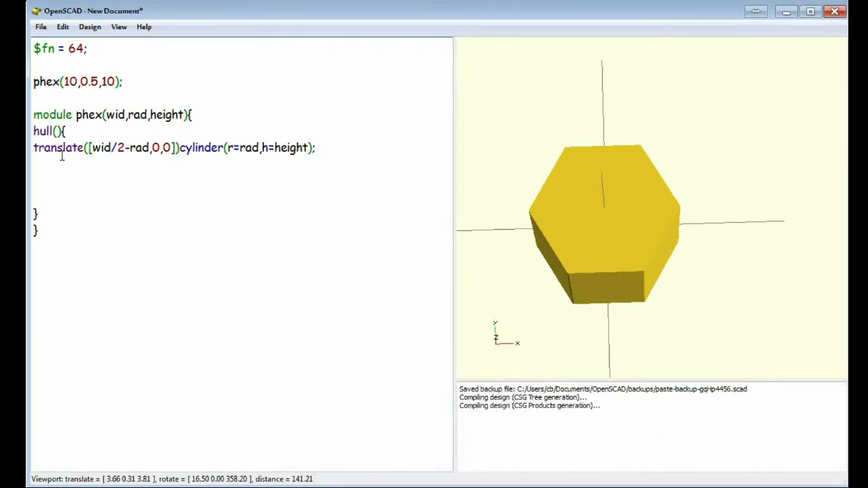
left_click_drag(691, 356, 654, 293)
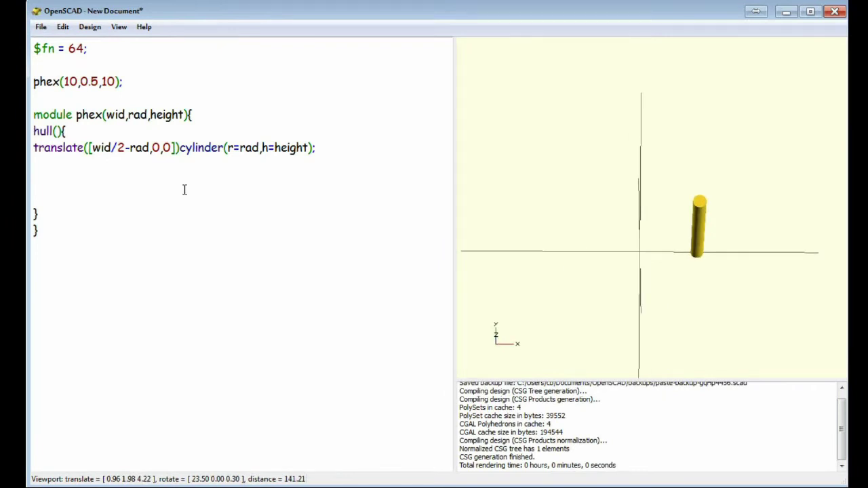
Duplicate the cylinder line, wrap the copy in rotate([0,0,60]), and preview it
left_click_drag(316, 155, 34, 151)
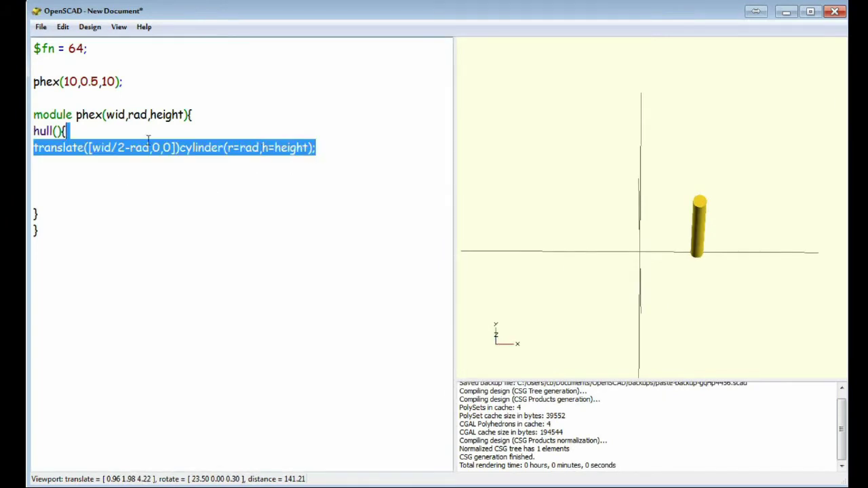
right_click(74, 151)
left_click(128, 215)
scroll(651, 213, "down", 5)
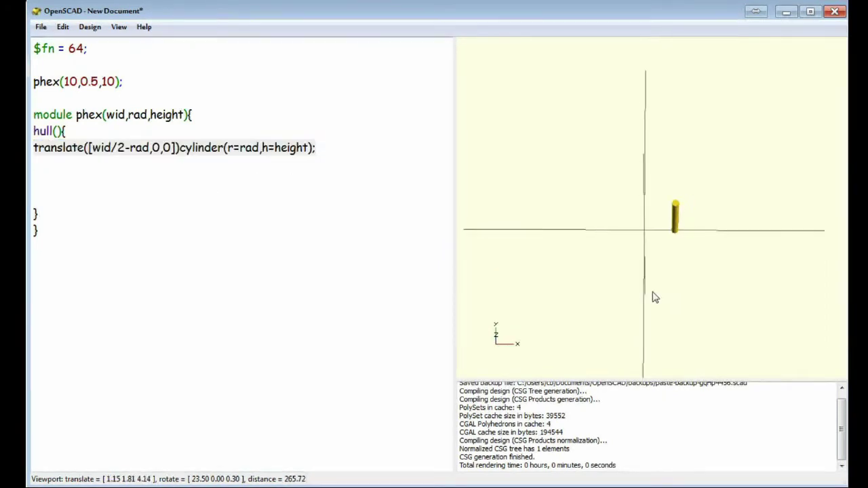
mouse_move(651, 296)
left_mouse_down()
mouse_move(642, 301)
mouse_move(645, 281)
left_mouse_up()
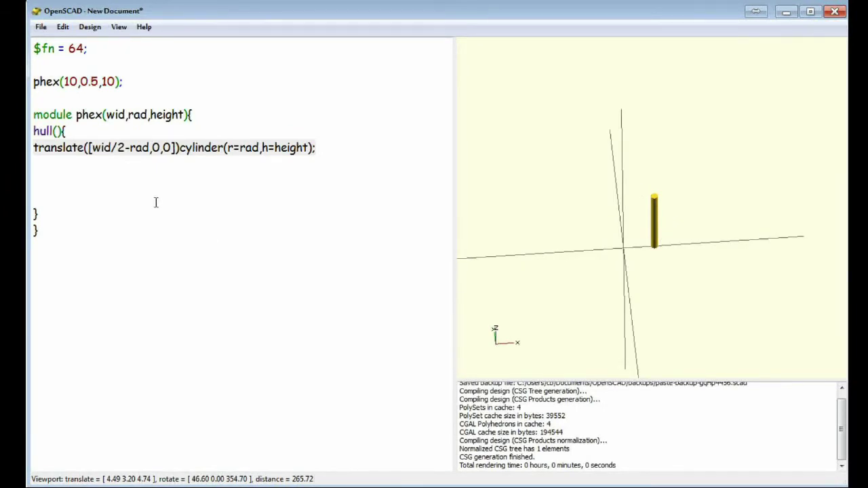
left_click(54, 167)
right_click(54, 167)
left_click(117, 240)
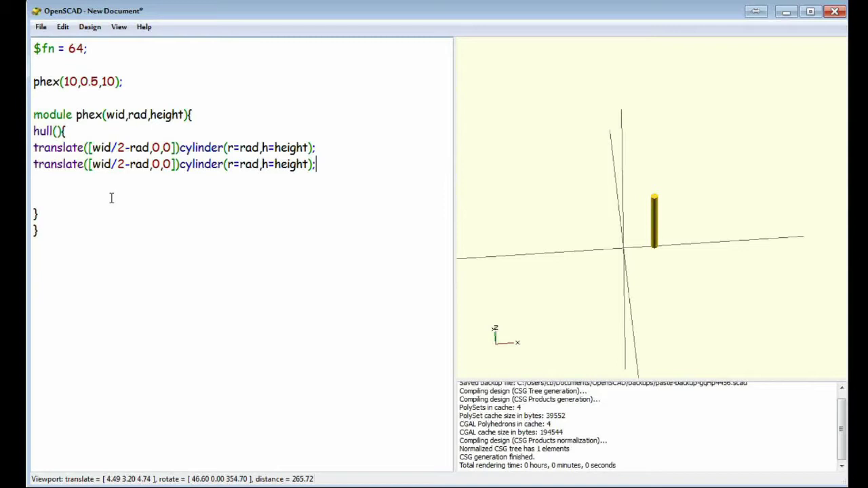
left_click(36, 169)
type("rotat")
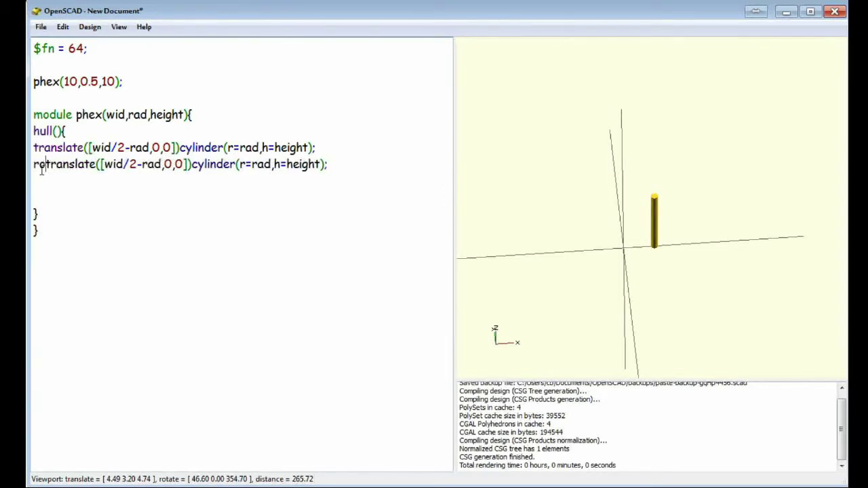
type("e(")
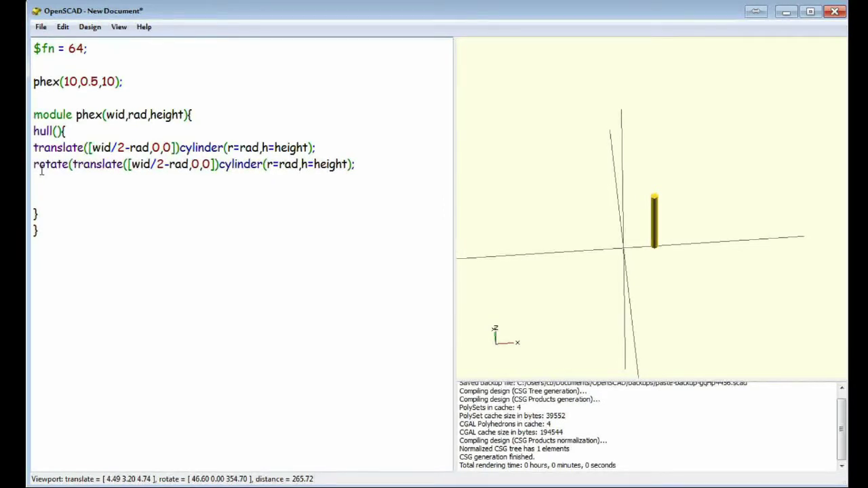
type("[")
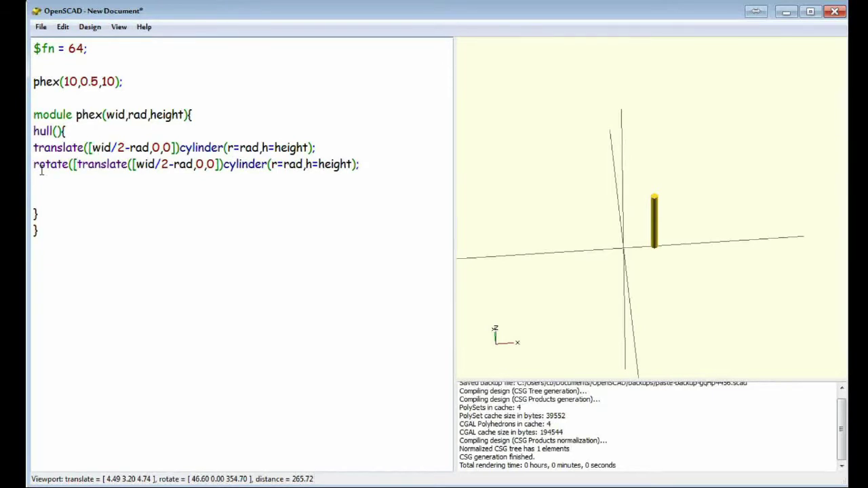
type("0,0,")
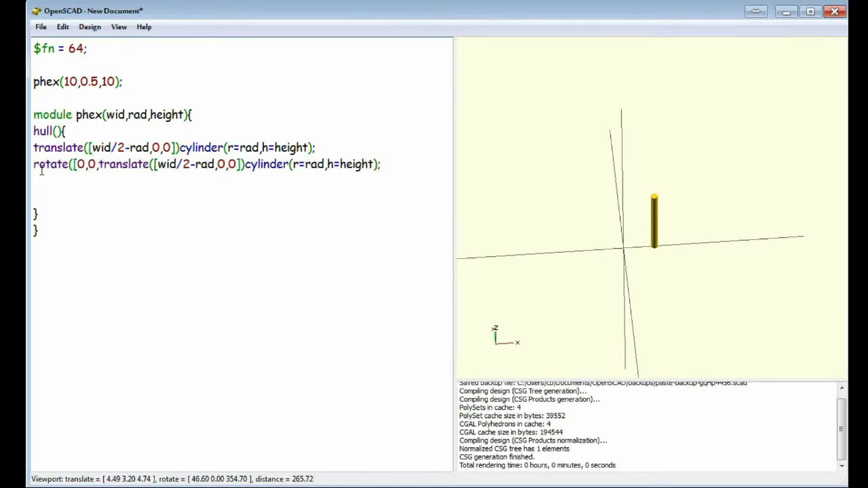
type("60")
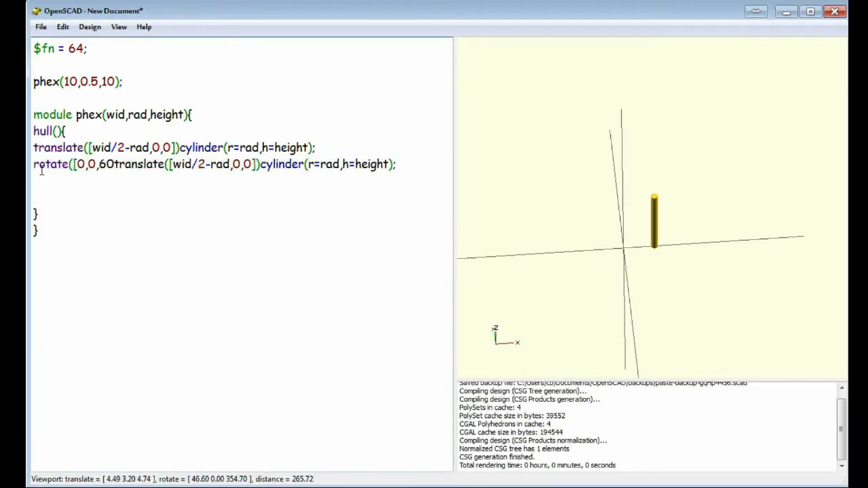
type("]")
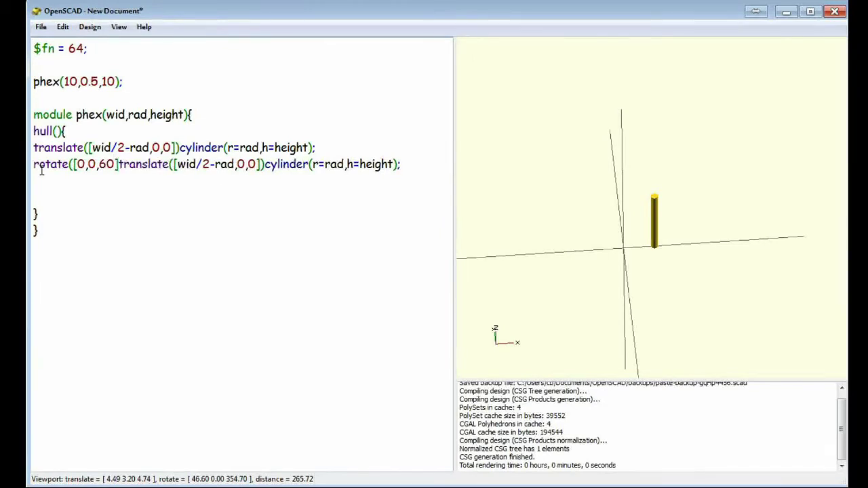
type(")")
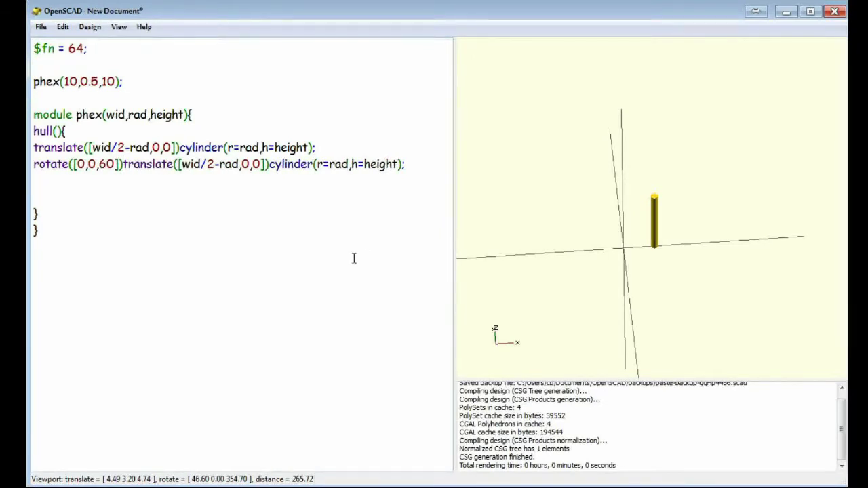
key("F5")
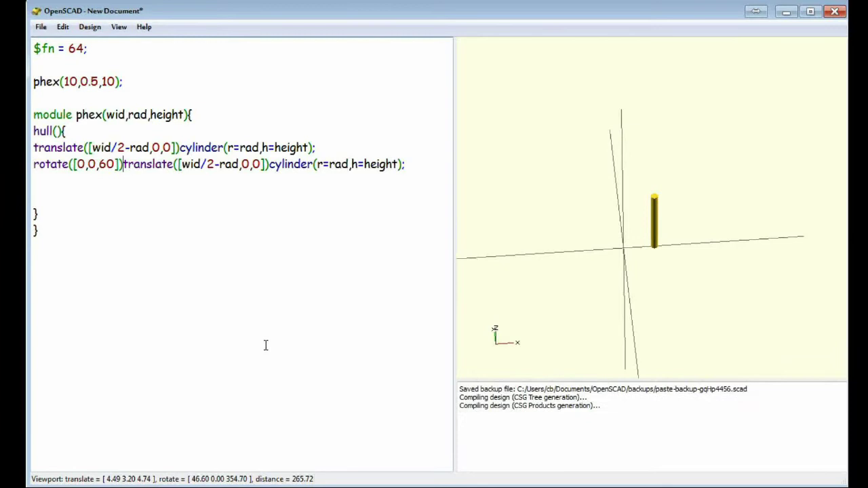
left_click_drag(744, 267, 711, 287)
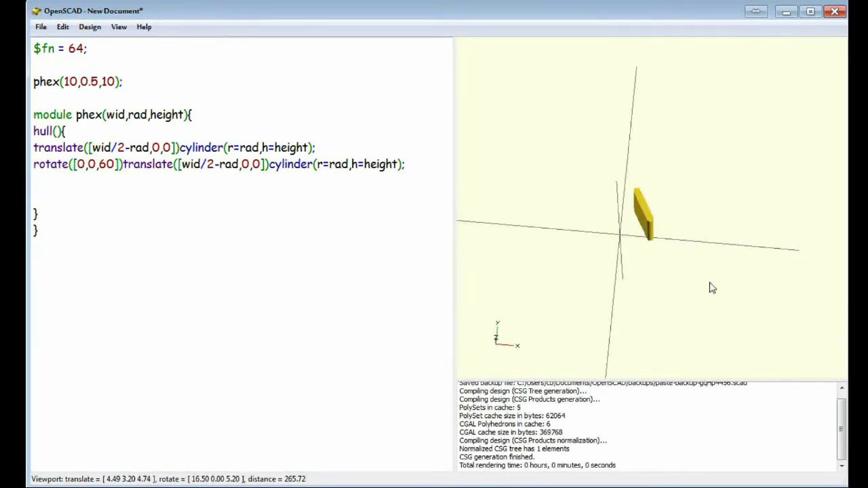
Add a copy of the rotated cylinder line with the angle changed to 120 and preview
left_click_drag(406, 164, 34, 175)
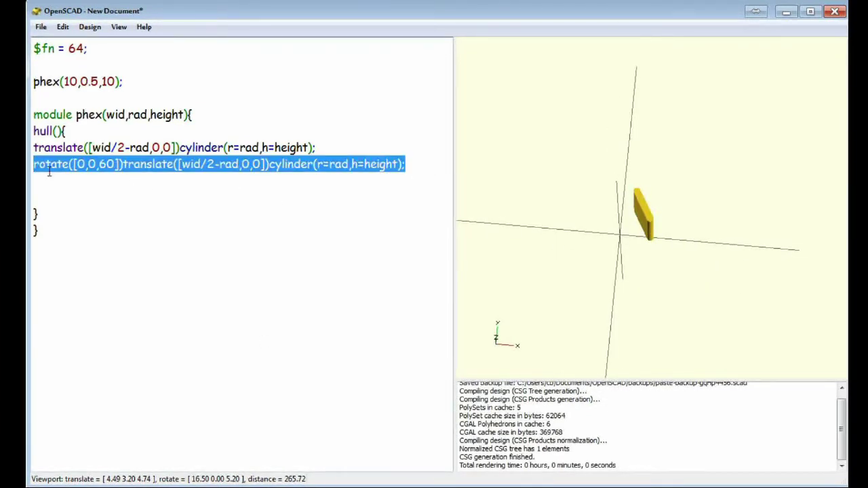
right_click(73, 169)
left_click(102, 228)
left_click(60, 187)
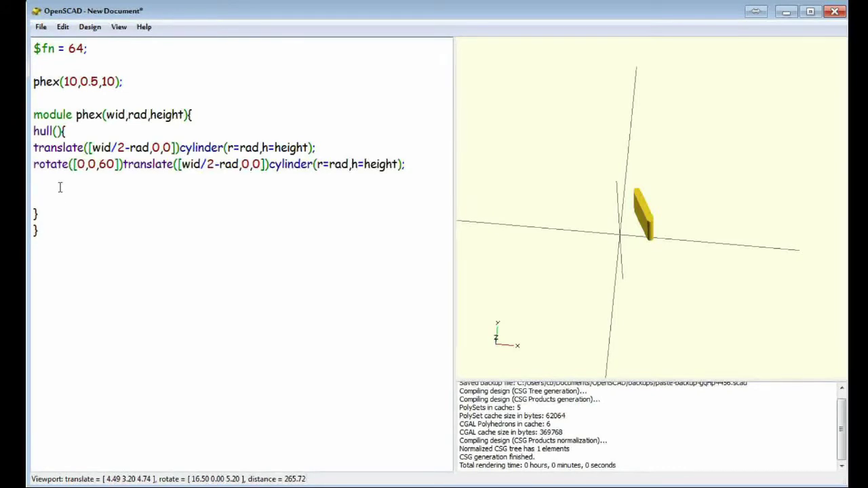
right_click(55, 181)
left_click(102, 253)
left_click_drag(99, 180, 105, 182)
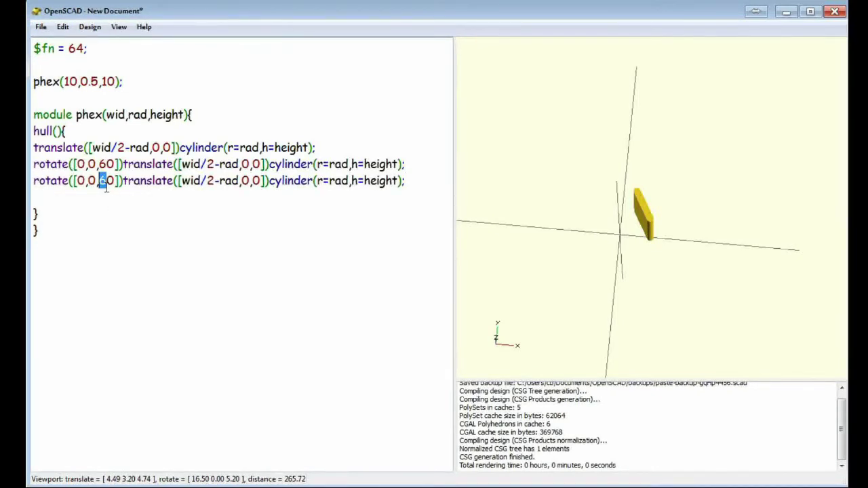
type("12")
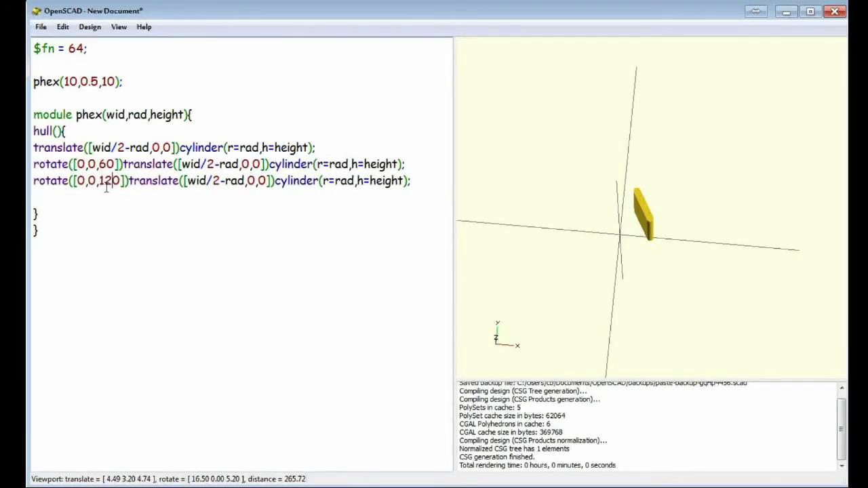
key("F5")
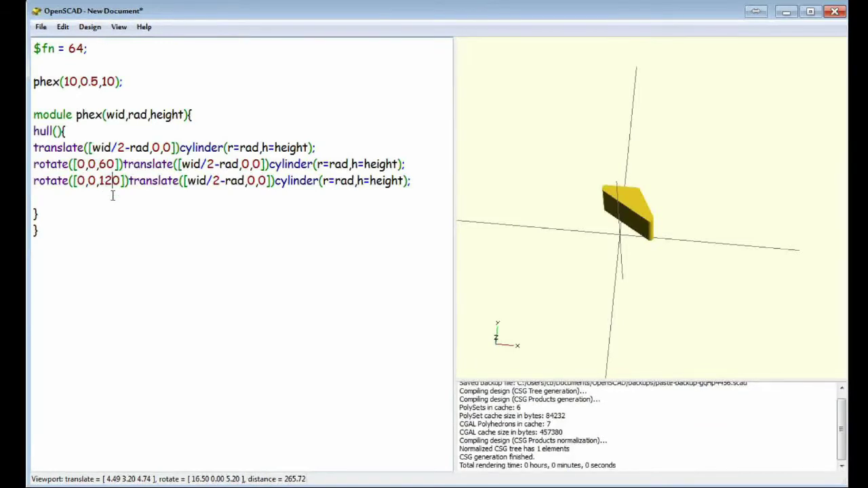
Paste another rotated cylinder copy at 180 degrees and preview
right_click(67, 202)
left_click(102, 275)
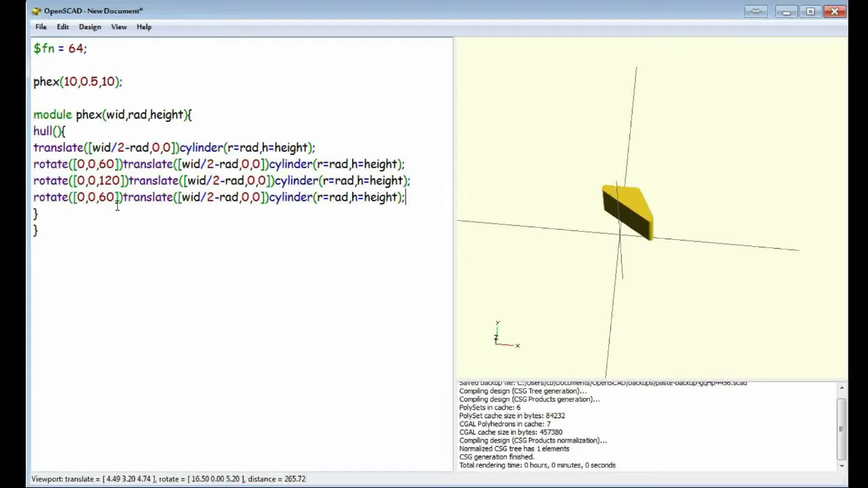
left_click_drag(116, 198, 105, 205)
type("180")
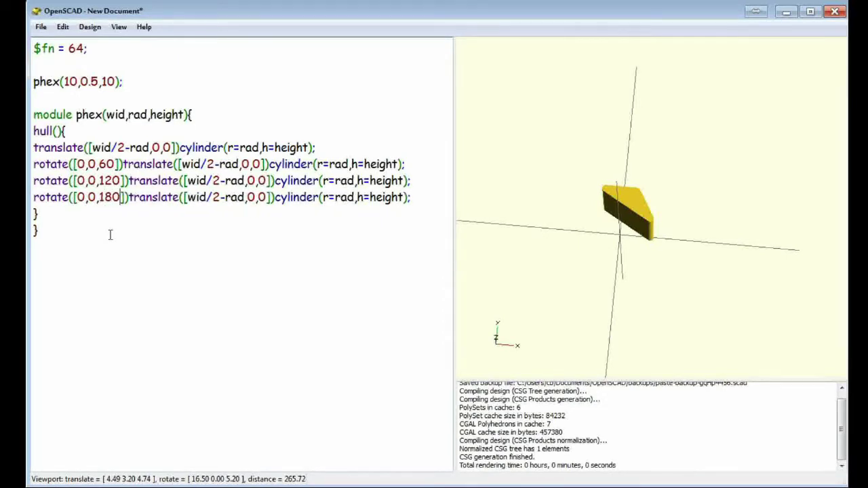
key("F5")
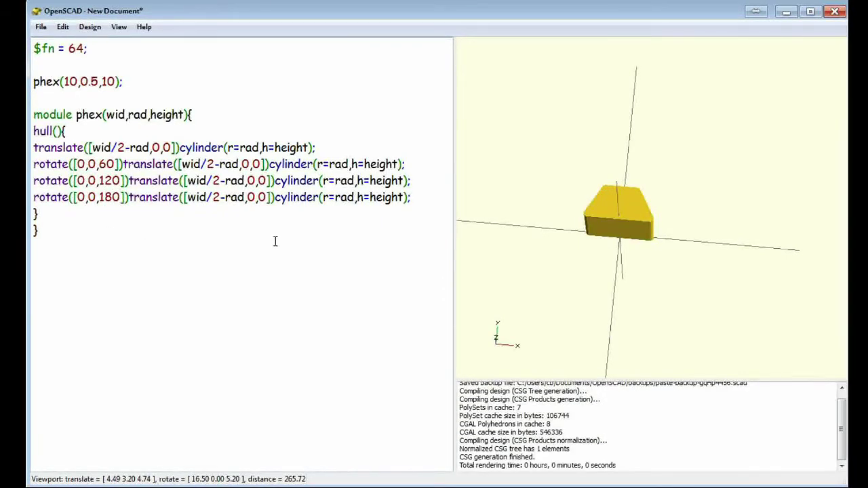
Paste another rotated cylinder copy with its angle set to 240
key("Return")
key("Return")
key("Return")
key("Return")
key("Return")
left_click(80, 215)
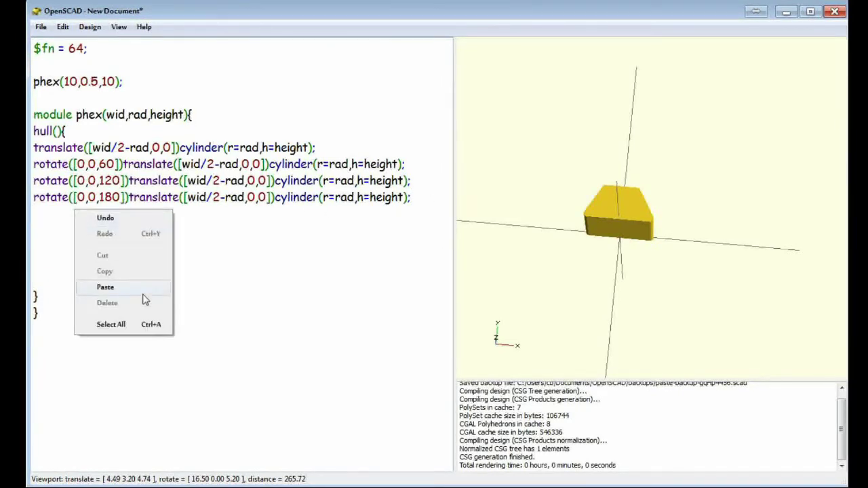
left_click(105, 287)
double_click(106, 213)
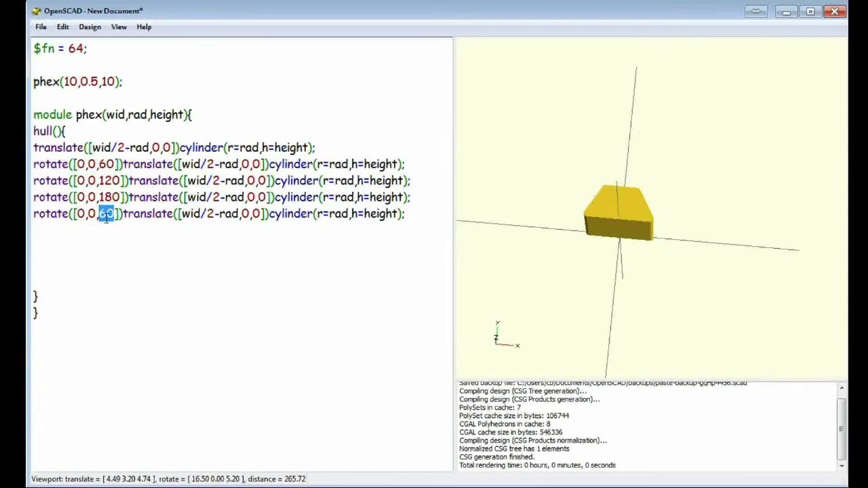
type("240")
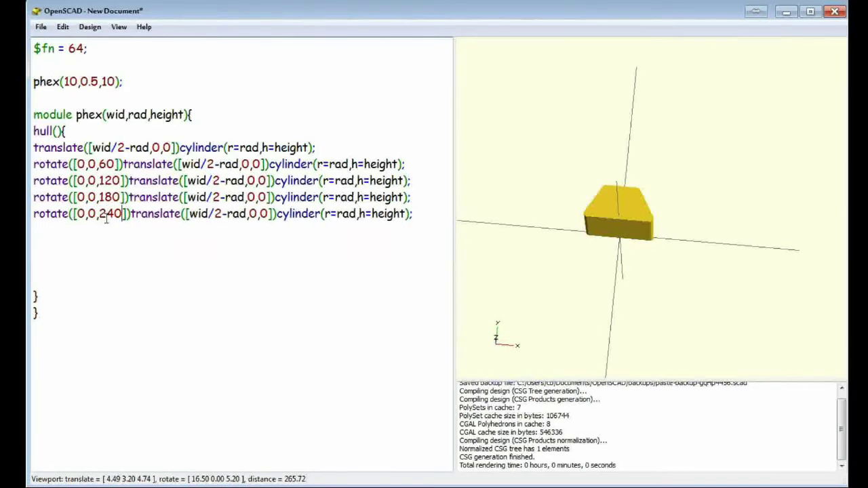
Add a final copy rotated 300 degrees and preview the full hexagonal prism
key("Down")
key("ctrl+v")
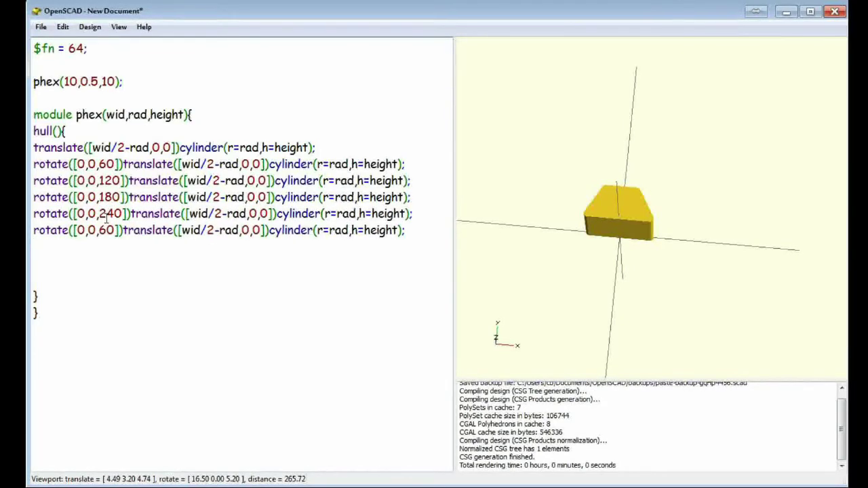
key("Left")
key("Left")
key("Left")
key("Left")
key("Left")
key("Left")
key("Left")
key("Left")
key("Left")
key("Left")
key("Left")
key("Left")
key("Left")
key("Left")
key("Left")
key("Left")
key("Left")
key("Left")
key("Left")
key("Left")
key("Left")
key("Left")
key("Left")
key("F5")
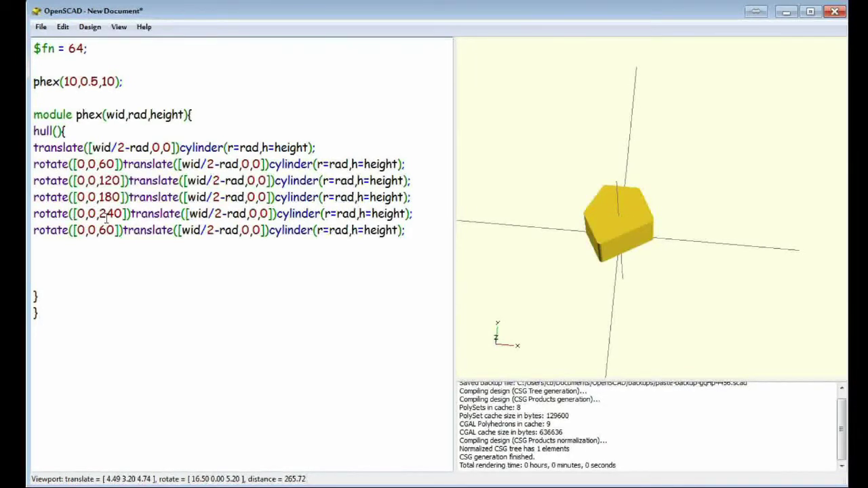
key("Left")
key("Left")
key("Left")
key("Left")
key("Left")
key("Left")
key("Left")
key("Left")
key("Left")
key("Left")
key("Left")
key("Left")
key("Left")
key("Left")
key("Left")
key("Left")
key("Left")
key("Left")
key("Left")
key("Left")
key("Left")
key("BackSpace")
key("BackSpace")
type("300")
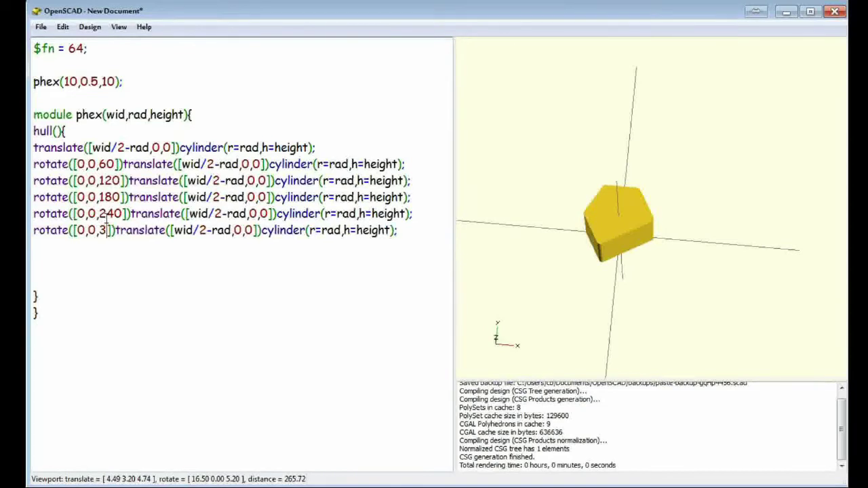
key("F5")
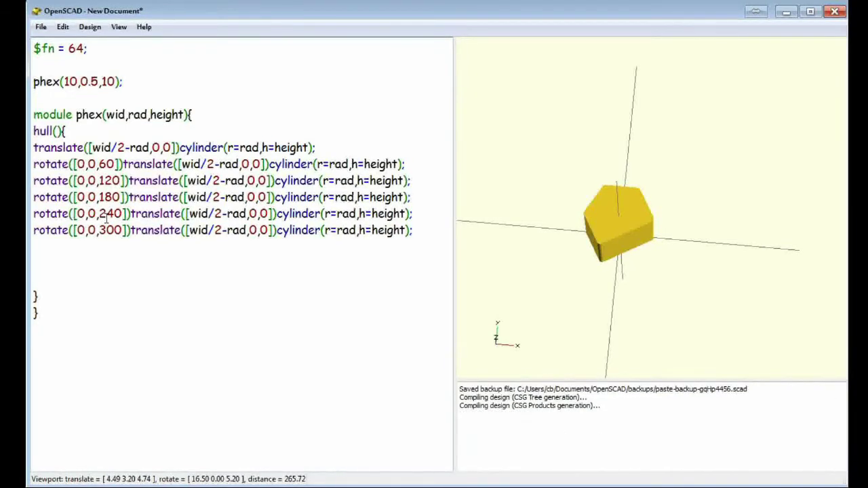
left_click_drag(631, 314, 637, 298)
scroll(636, 291, "up", 3)
right_click_drag(636, 289, 619, 265)
scroll(619, 261, "up", 3)
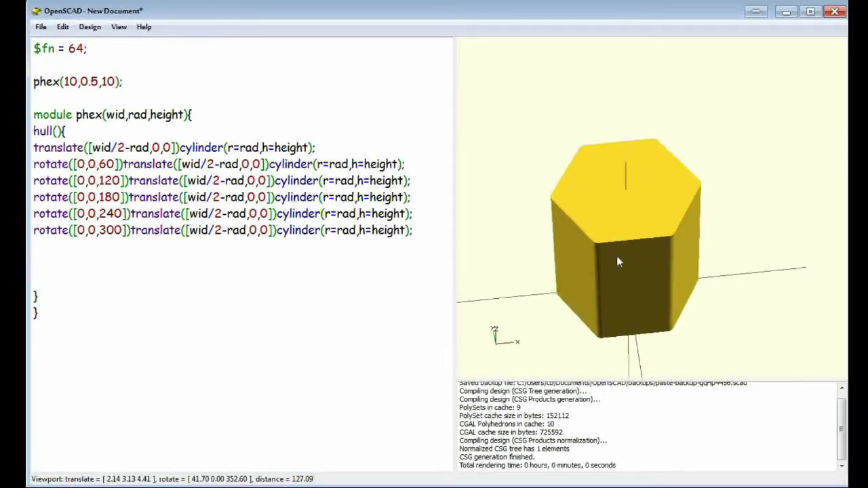
left_click_drag(620, 261, 614, 242)
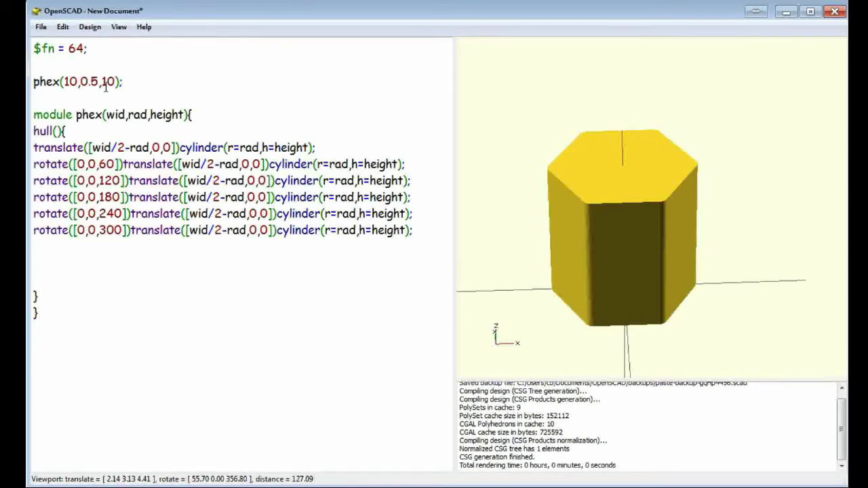
scroll(599, 263, "up", 6)
left_click_drag(630, 246, 583, 217)
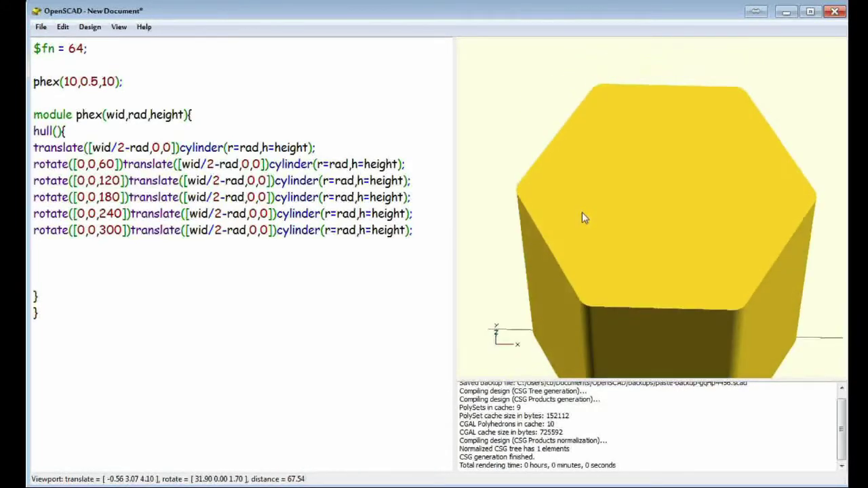
right_click_drag(583, 217, 632, 216)
scroll(661, 261, "down", 6)
scroll(632, 218, "up", 4)
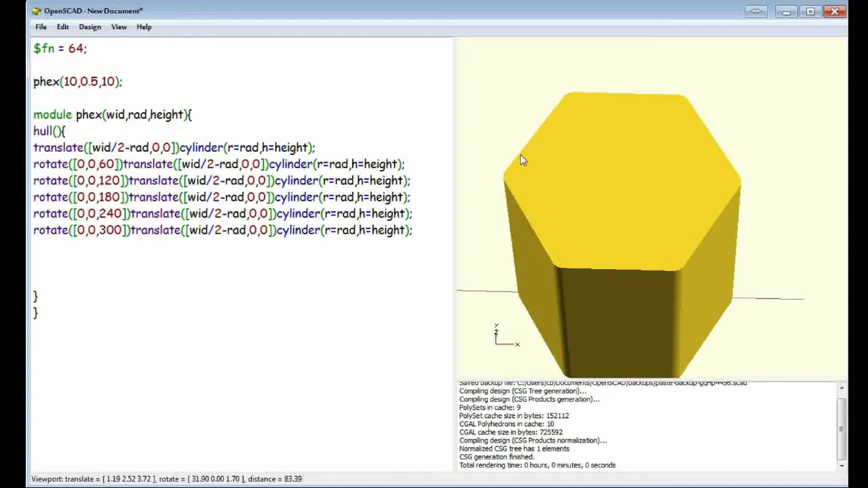
double_click(137, 115)
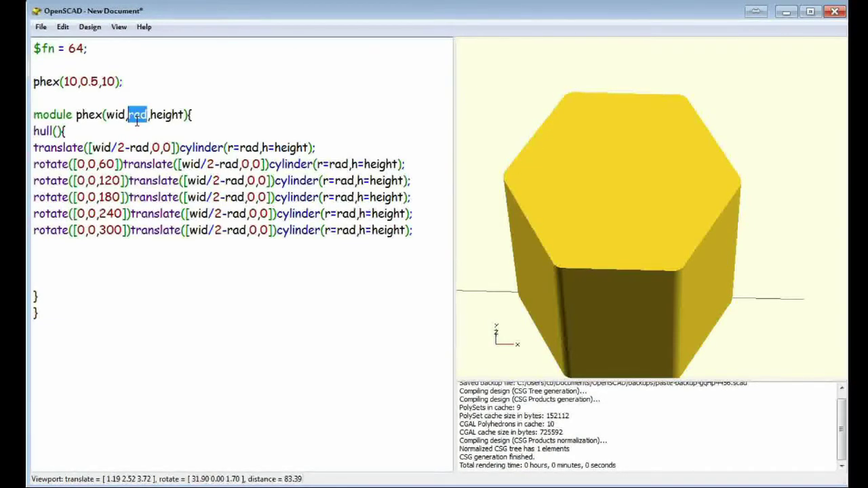
mouse_move(635, 284)
left_mouse_down()
mouse_move(647, 269)
mouse_move(646, 277)
left_mouse_up()
scroll(646, 272, "down", 3)
right_click_drag(646, 267, 642, 264)
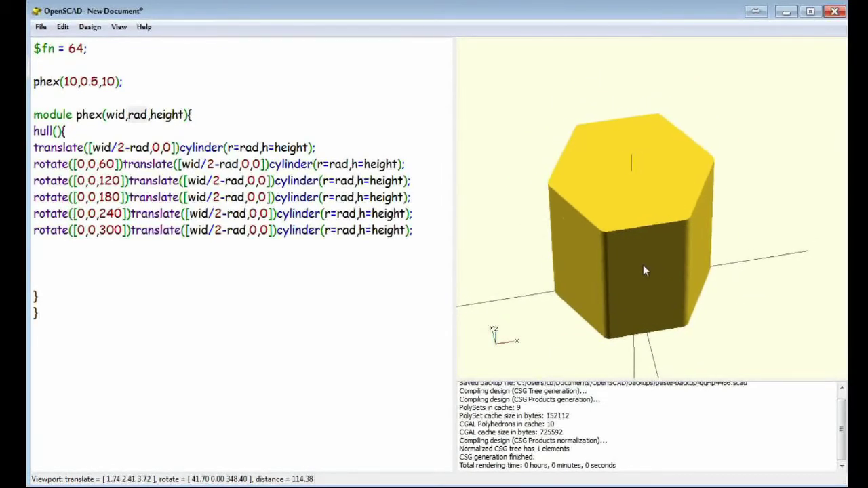
left_click_drag(637, 264, 646, 279)
double_click(70, 81)
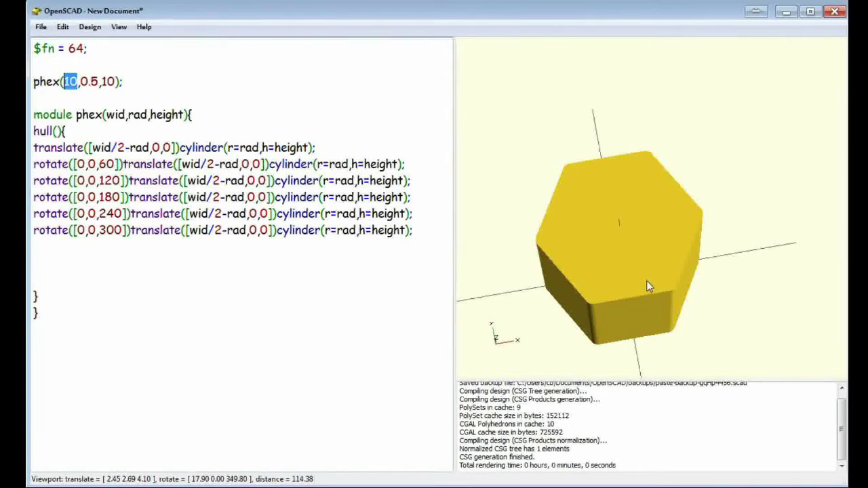
Change the call to phex(10,0.1,10) and inspect the sharper-edged prism in the preview
double_click(96, 82)
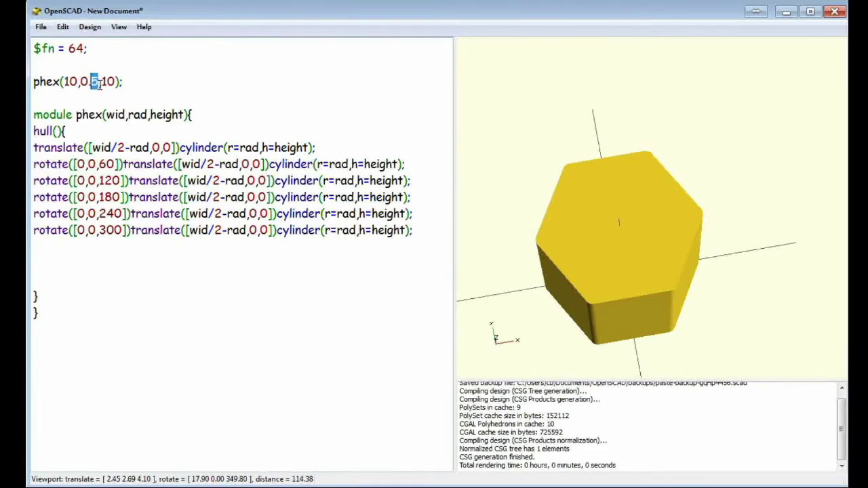
type("1")
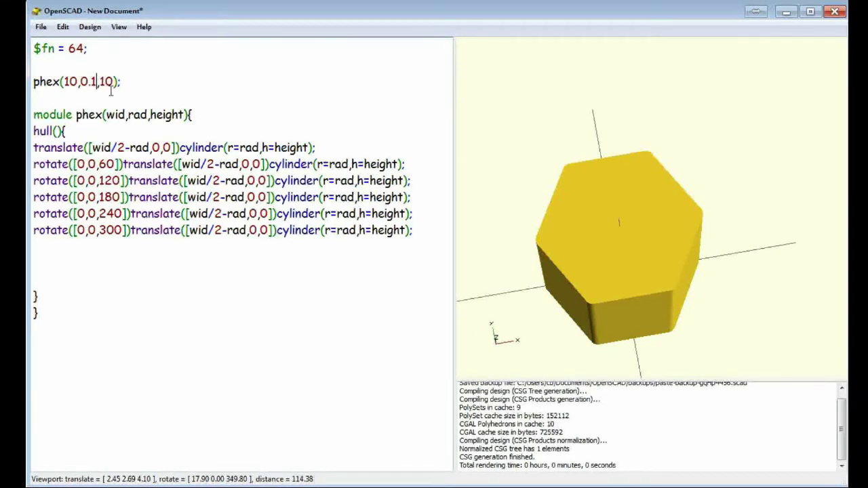
key("F5")
left_click_drag(620, 352, 611, 319)
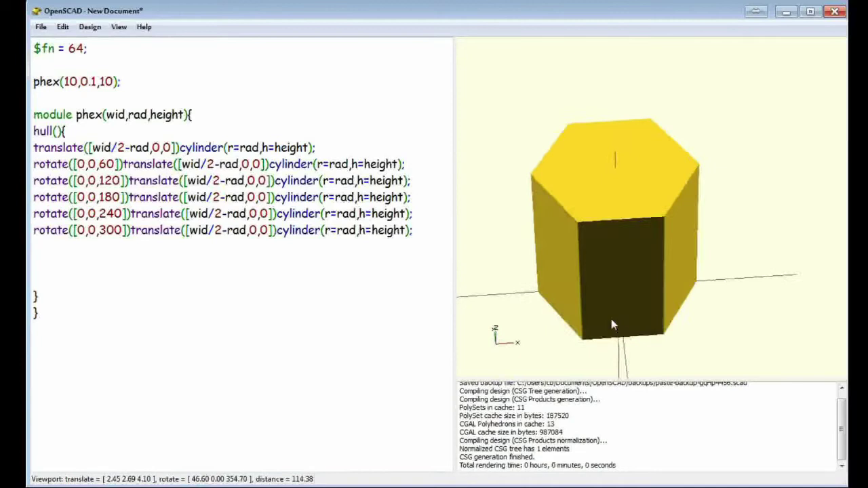
scroll(561, 307, "up", 6)
scroll(560, 300, "up", 4)
left_click_drag(617, 288, 619, 261)
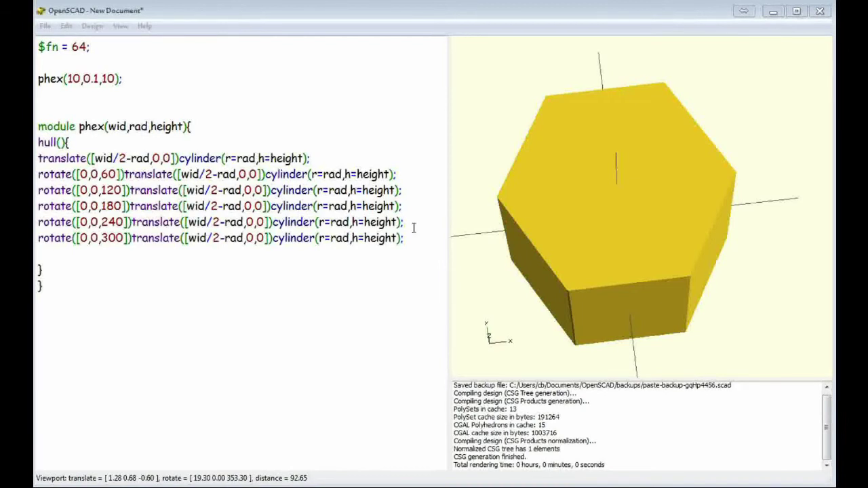
left_click_drag(660, 315, 627, 292)
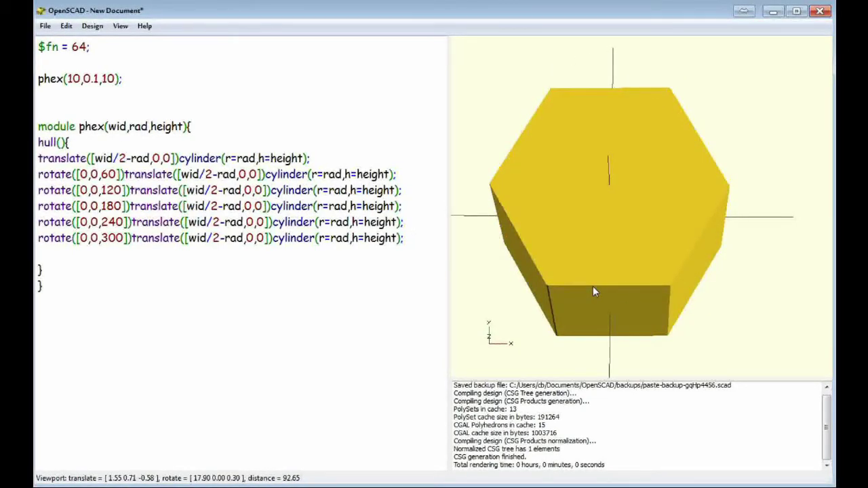
left_click(57, 101)
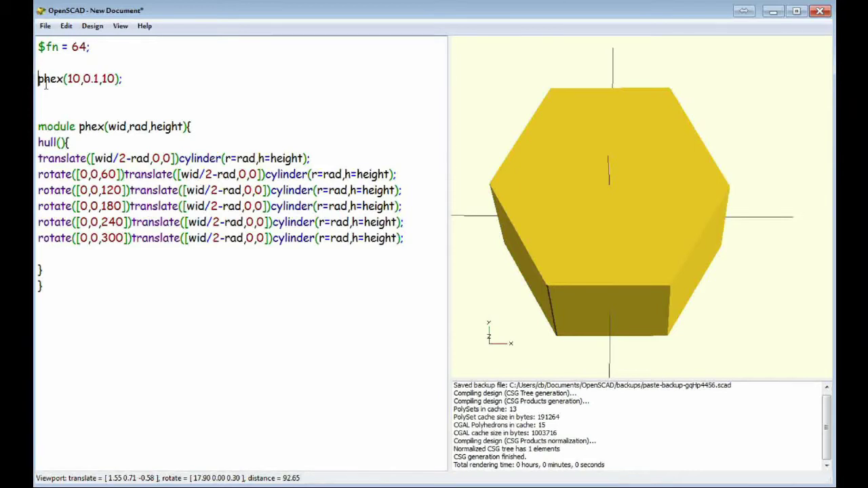
Comment out the phex call with // and add fhex(10,10); below it
type("//")
key("Down")
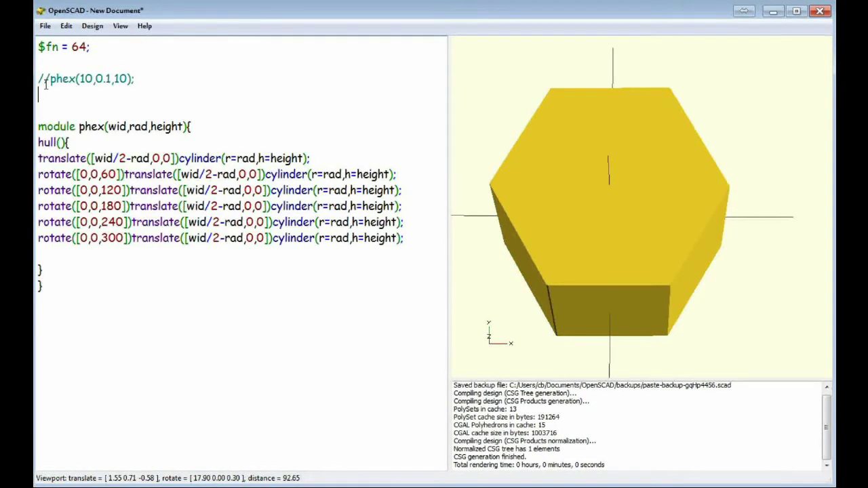
type("fhex(10,10);")
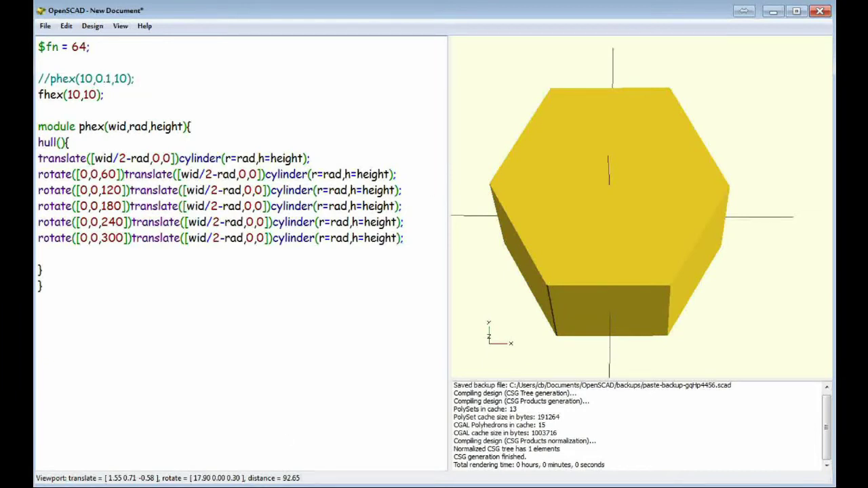
Start a new module fhex(wid,height){ after the phex module
left_click(116, 327)
key("Return")
type("module fhex)")
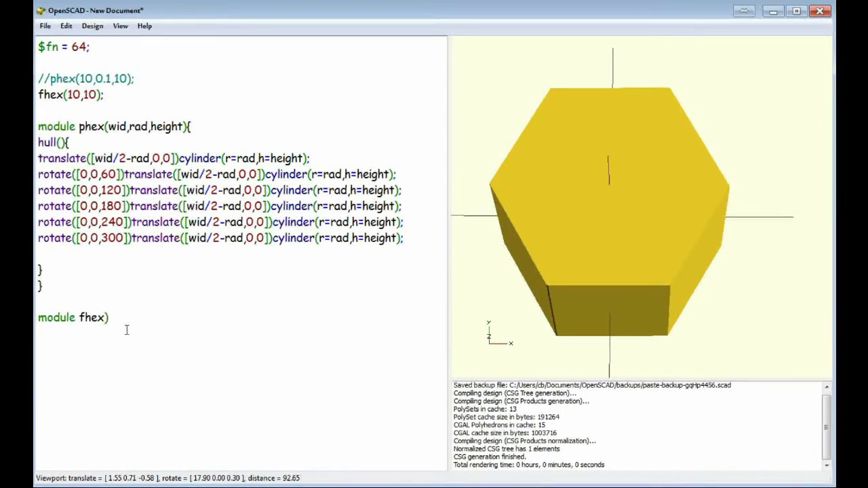
key("BackSpace")
type("(wid,ehight")
key("BackSpace")
key("BackSpace")
key("BackSpace")
key("BackSpace")
key("BackSpace")
key("BackSpace")
key("BackSpace")
type(",height){")
key("Return")
key("Return")
key("Return")
key("Return")
Inside fhex, open a hull(){ } block and begin a cube([ line in it
left_click(71, 339)
type("hull()")
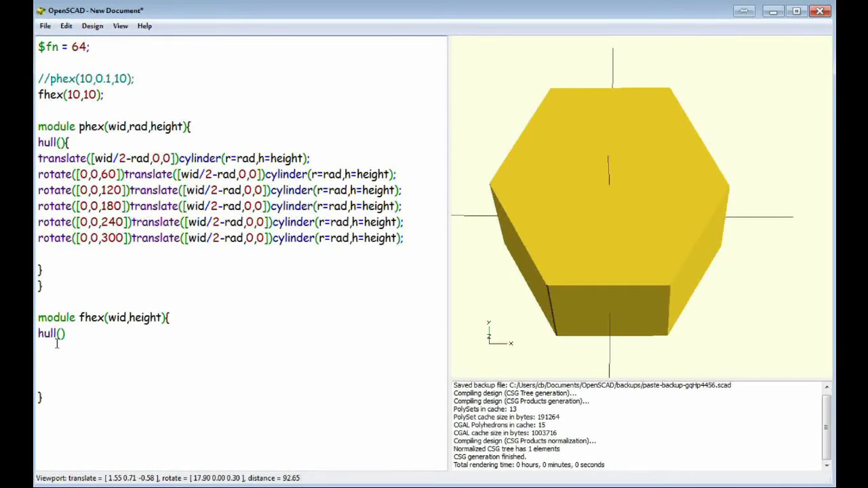
type("{")
left_click(57, 388)
type("}")
left_click(61, 356)
type("cube(")
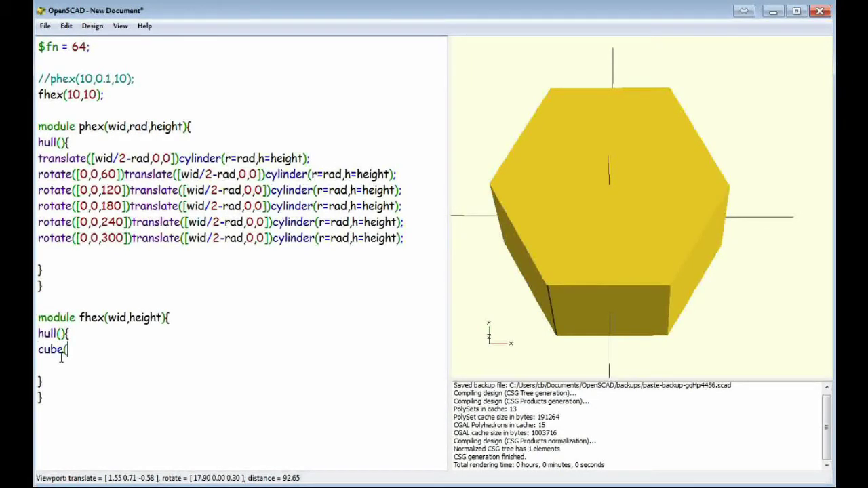
type("[")
right_click_drag(583, 351, 567, 349)
left_click_drag(568, 349, 668, 267)
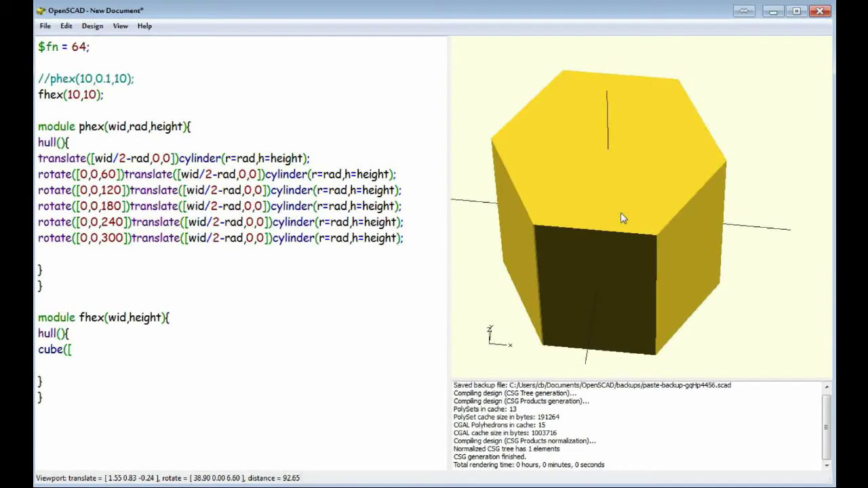
left_click_drag(622, 215, 626, 229)
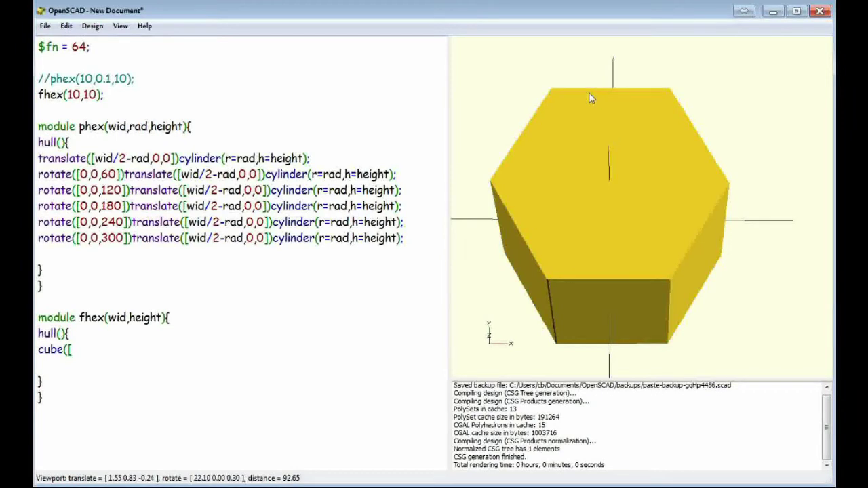
left_click_drag(588, 93, 564, 278)
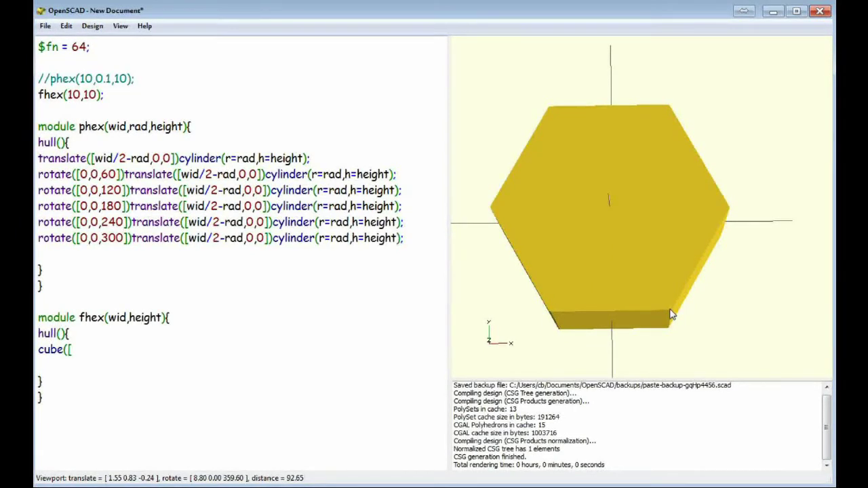
left_click(96, 356)
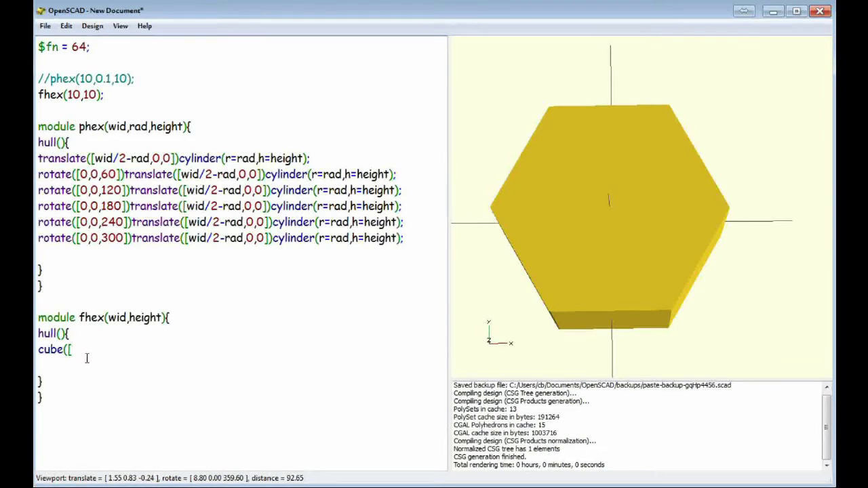
Give the cube size [wid/1.7,wid,height], fix the missing bracket, and preview the box
type("wid/1.7,wid")
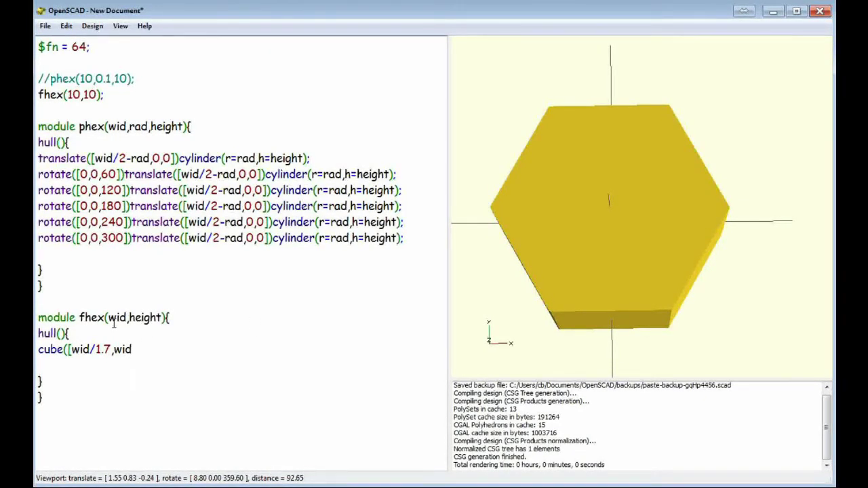
type(",height]);")
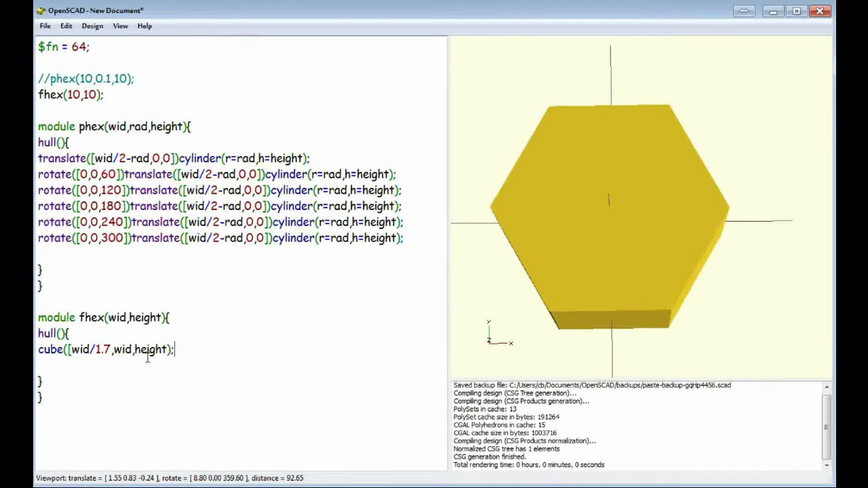
key("F5")
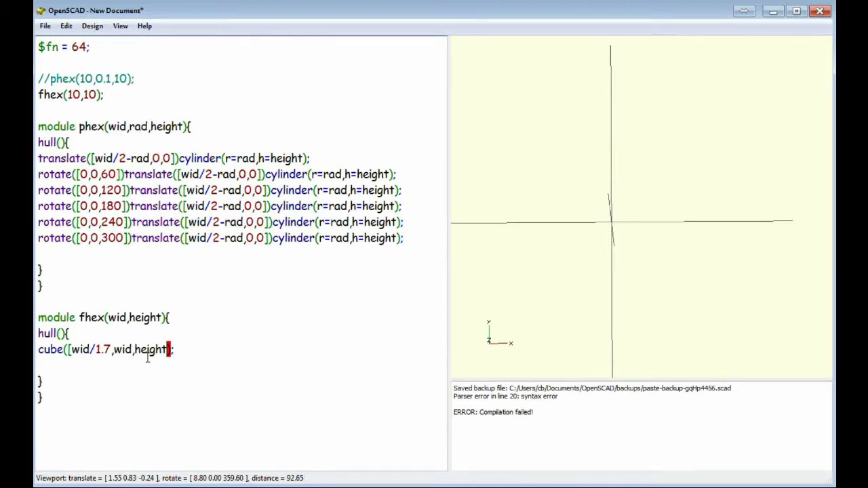
type("]")
key("F5")
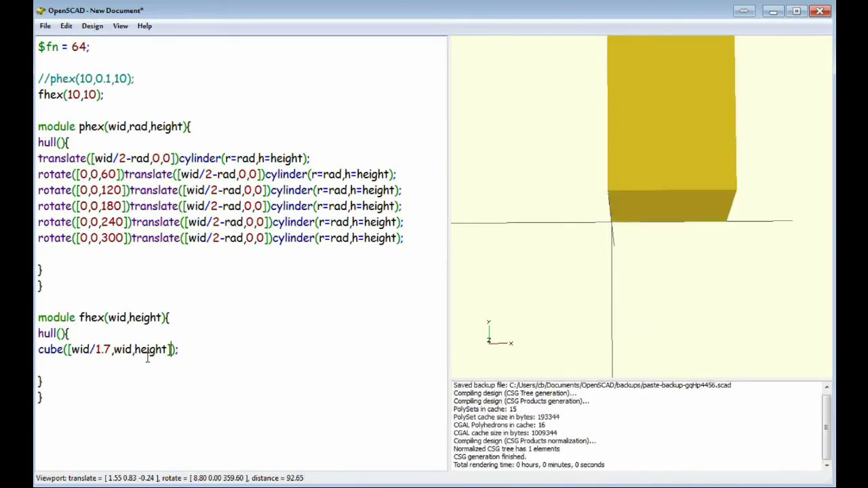
left_click_drag(642, 238, 651, 254)
Add center = true to the cube so the box sits centred on the origin
left_click(176, 351)
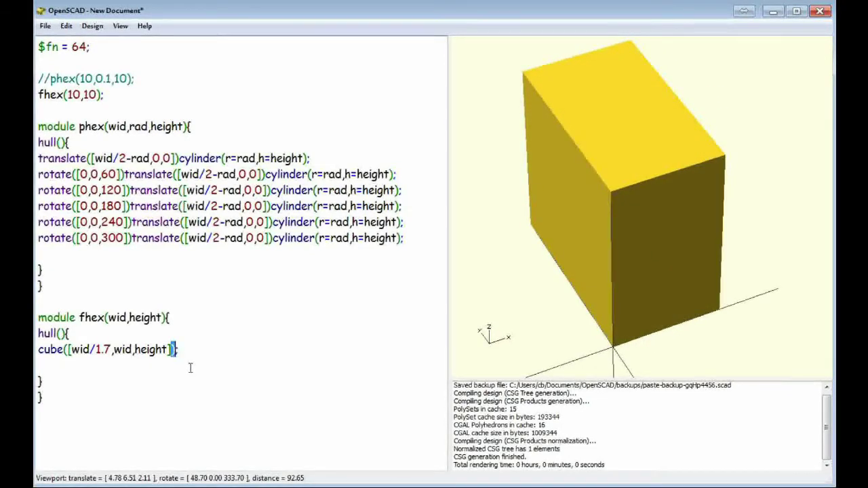
type(",center = true")
key("F5")
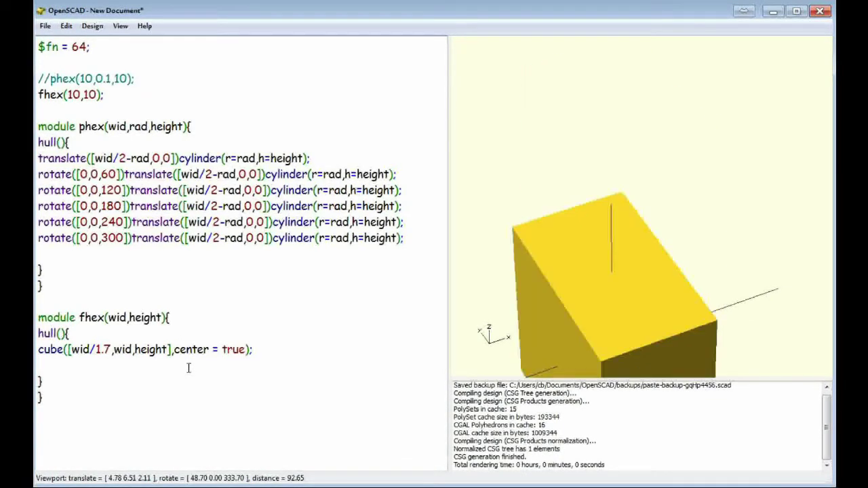
right_click_drag(583, 271, 610, 300)
scroll(642, 281, "down", 5)
mouse_move(642, 288)
left_mouse_down()
mouse_move(672, 291)
mouse_move(639, 303)
left_mouse_up()
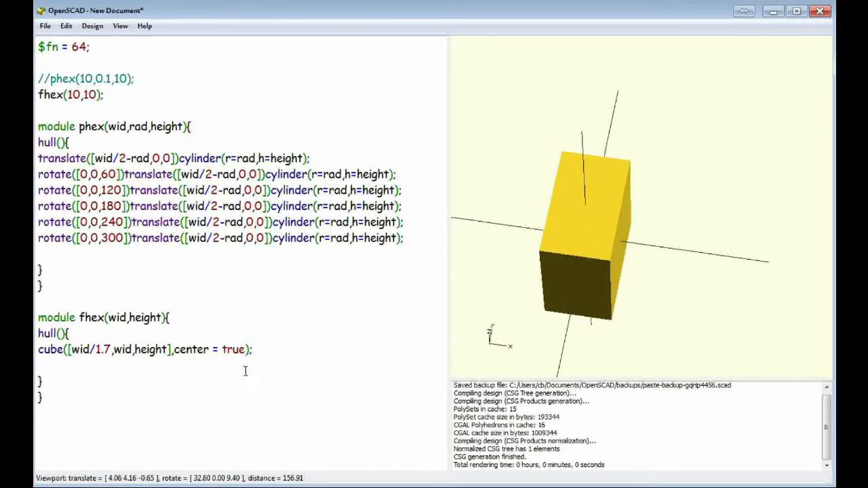
left_click_drag(268, 354, 38, 349)
Paste a copy of the cube line prefixed with rotate([0,0,120]) and preview the hexagonal prism
right_click(64, 353)
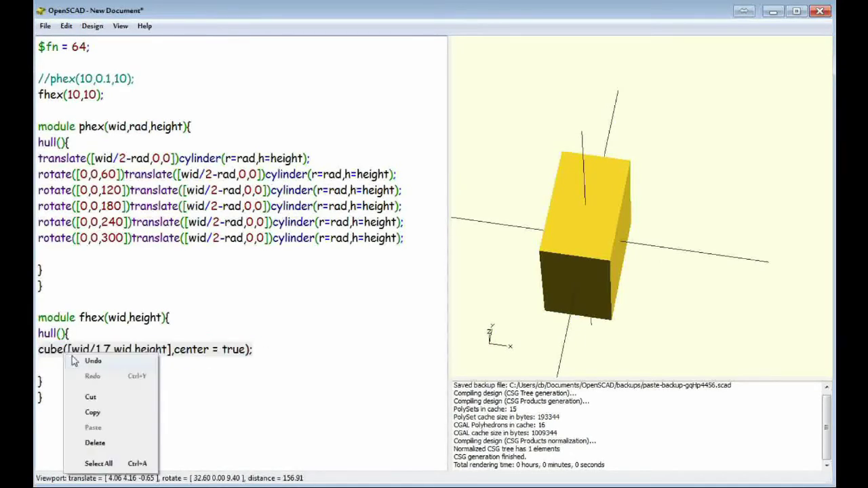
left_click(101, 415)
left_click(54, 368)
right_click(50, 366)
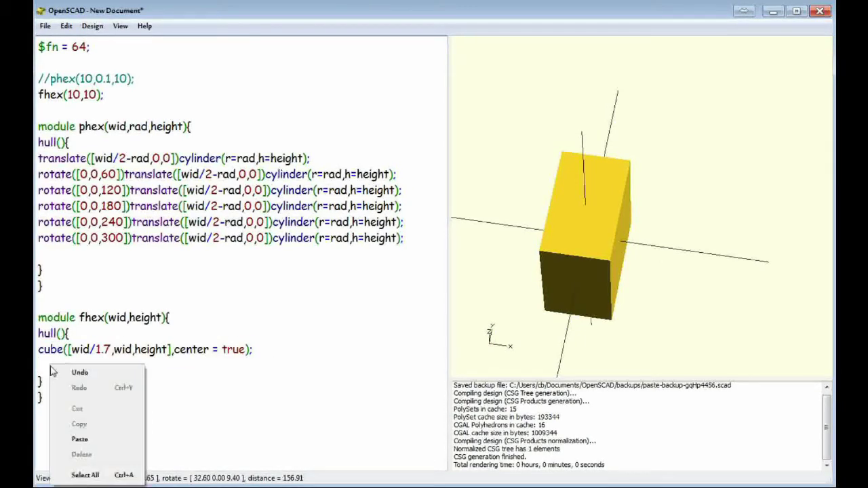
left_click(81, 439)
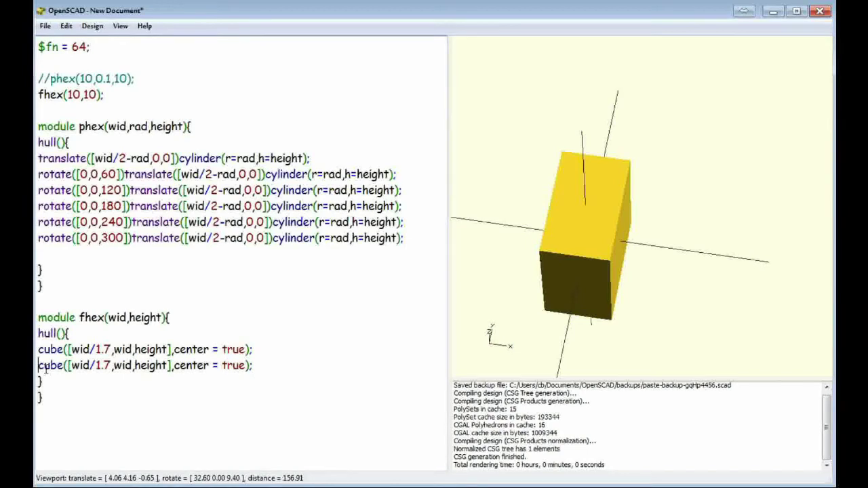
type("rotat")
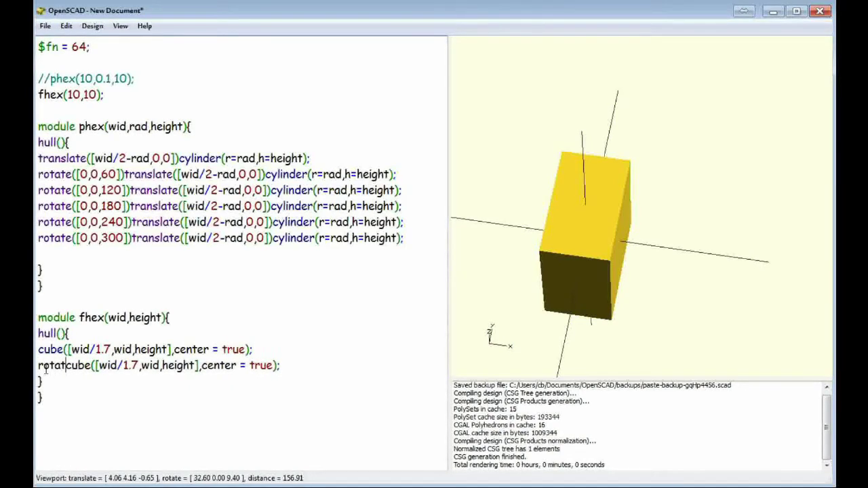
type("e([0")
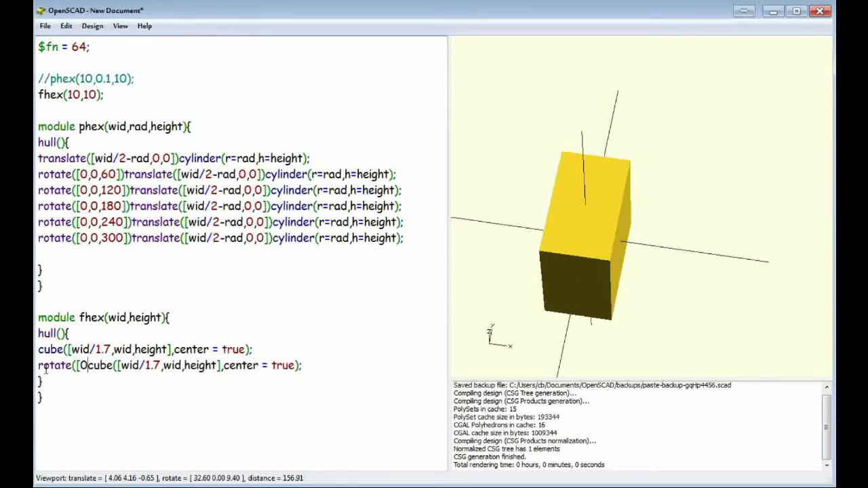
type(",0,")
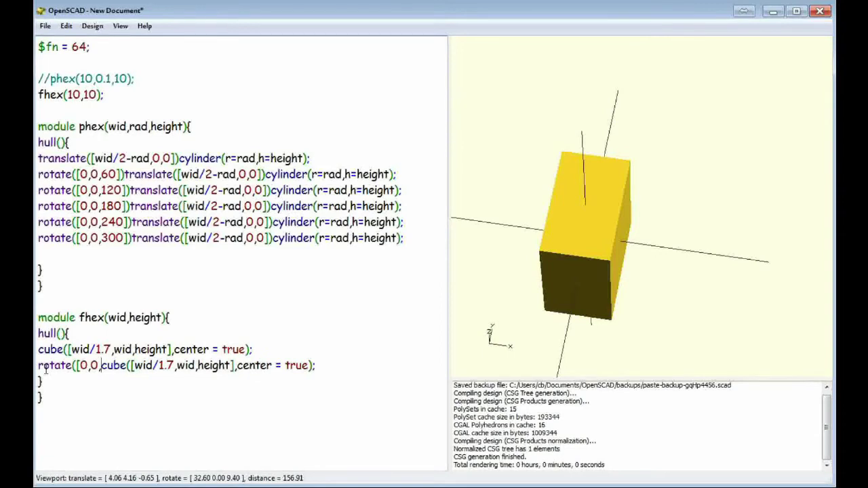
type("120])")
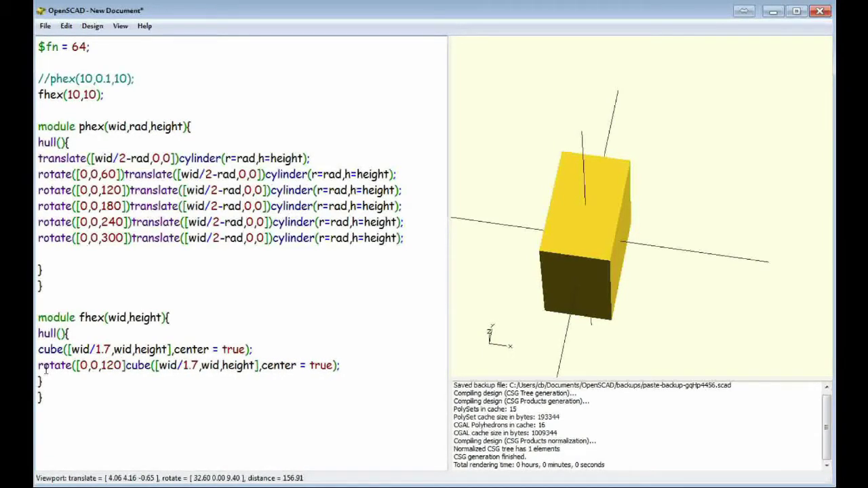
key("F5")
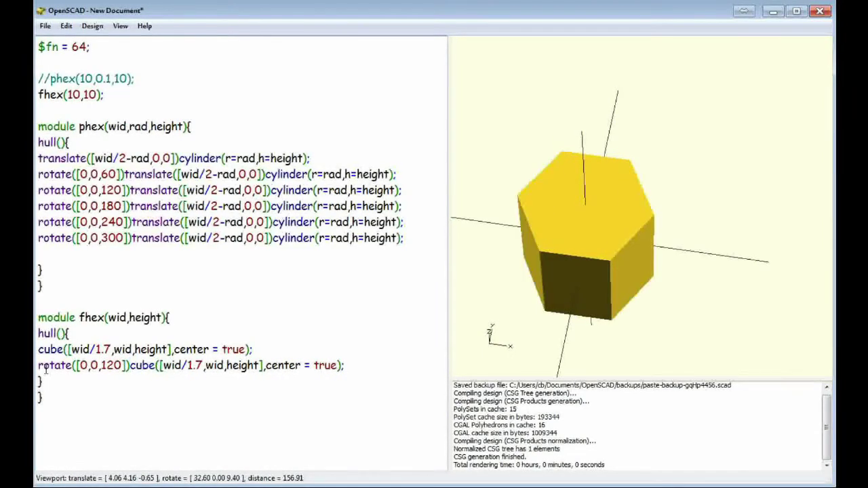
right_click_drag(627, 305, 614, 288)
Comment out the hull(){ line and its closing brace with // and preview the notched overlap
left_click(39, 334)
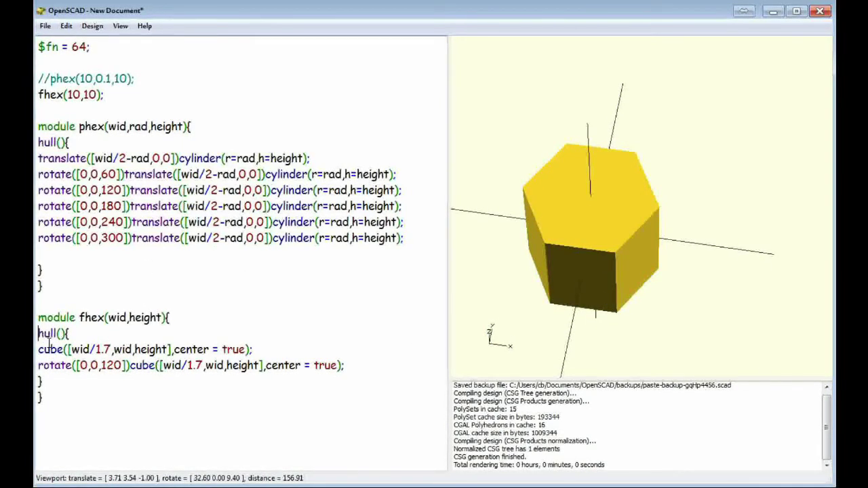
type("//")
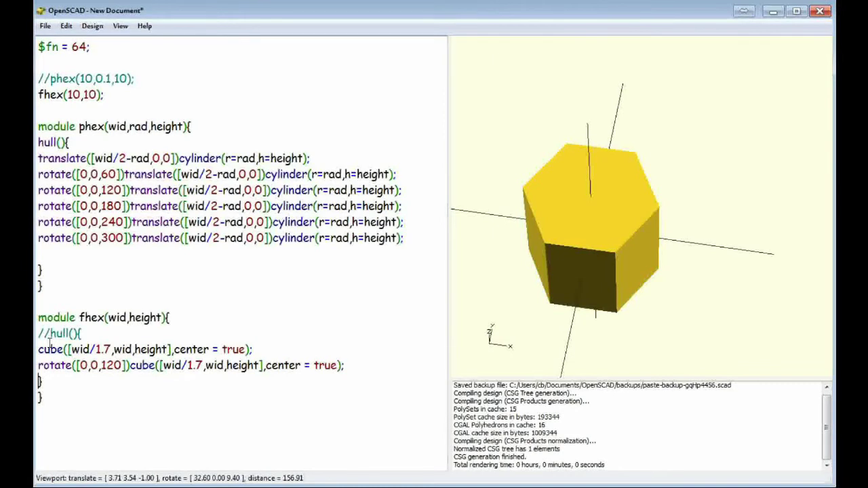
type("/")
key("F5")
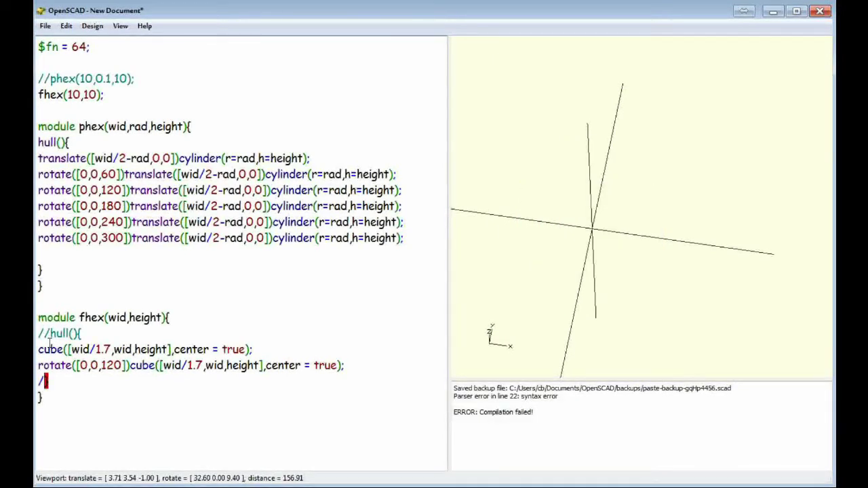
type("/")
key("F5")
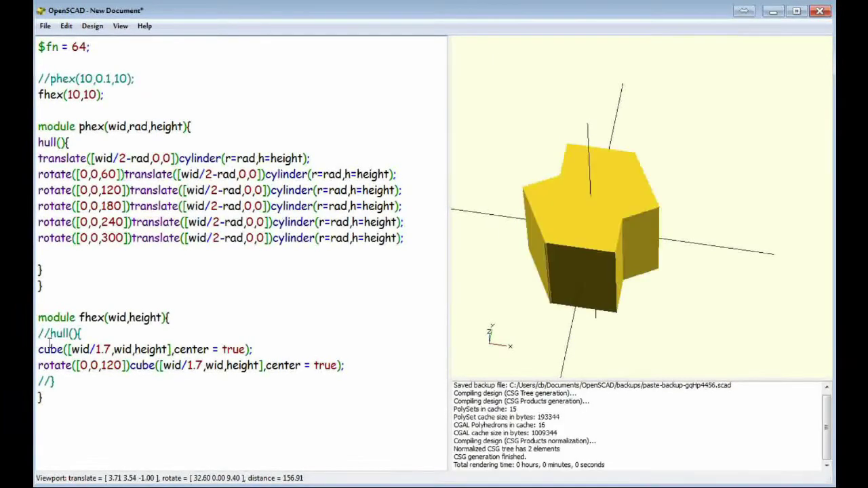
right_click_drag(533, 276, 552, 298)
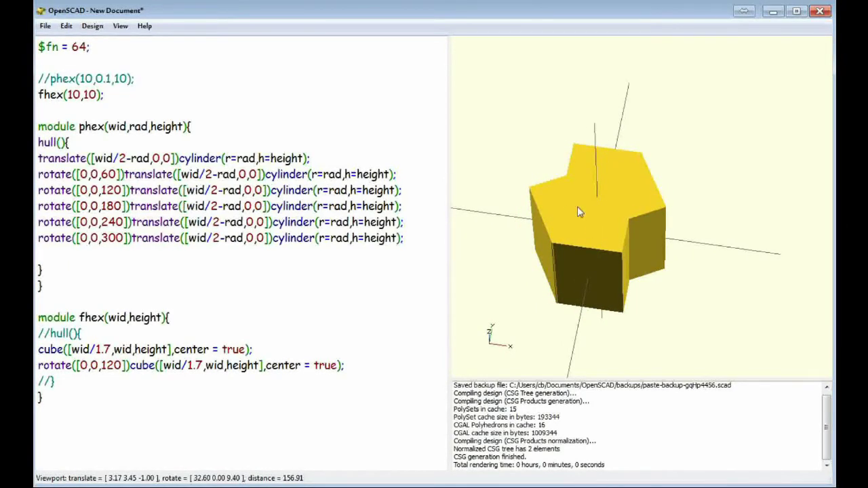
left_click_drag(576, 206, 588, 265)
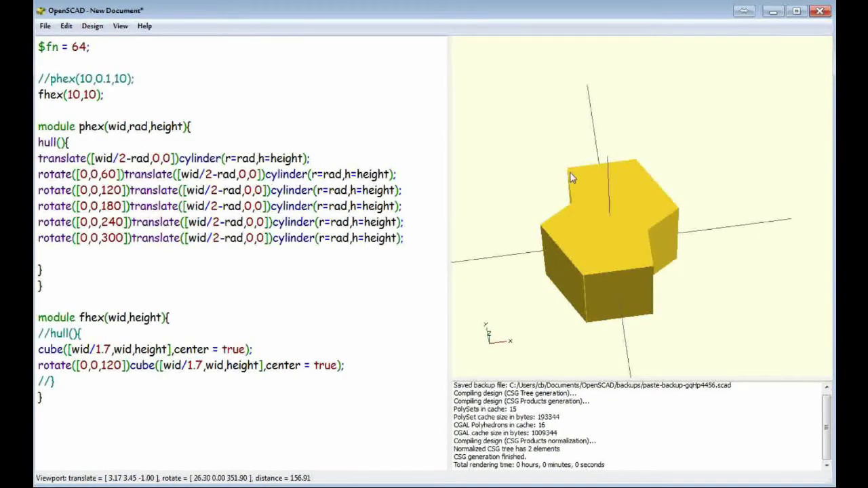
Copy the 120-degree cube line onto a new line and change its angle to 240
left_click(363, 370)
key("Return")
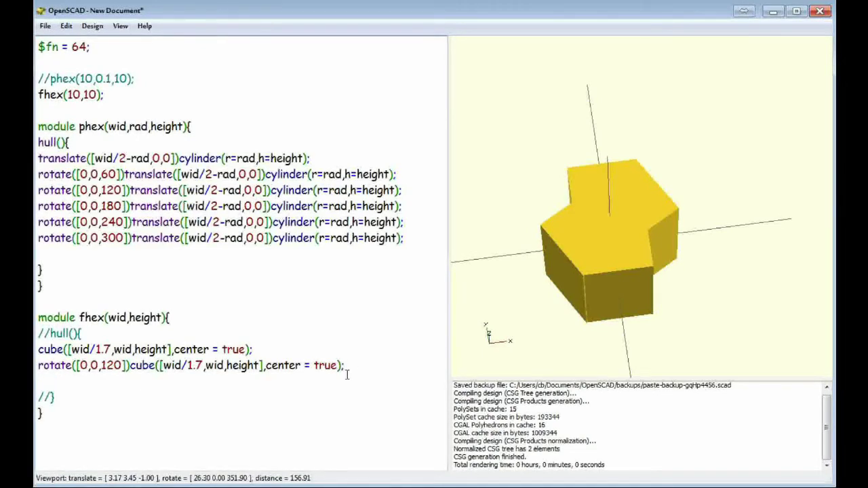
left_click_drag(344, 366, 38, 366)
right_click(73, 368)
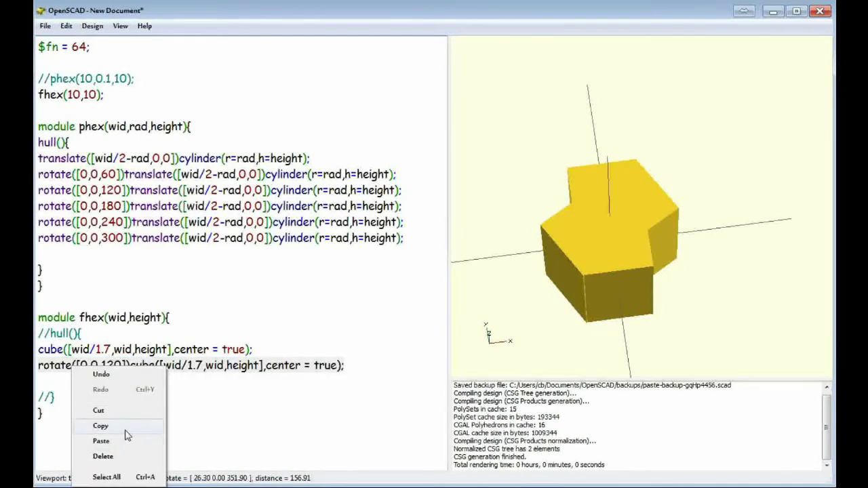
left_click(125, 429)
left_click(70, 384)
right_click(67, 384)
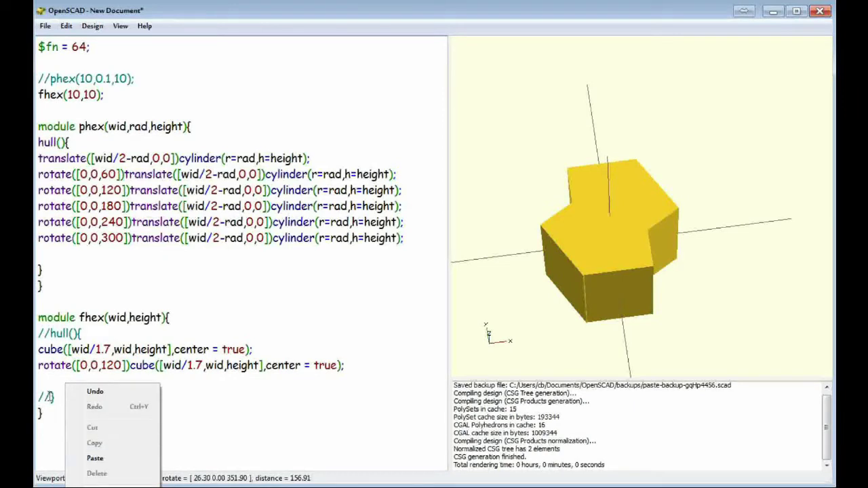
left_click(43, 381)
right_click(39, 380)
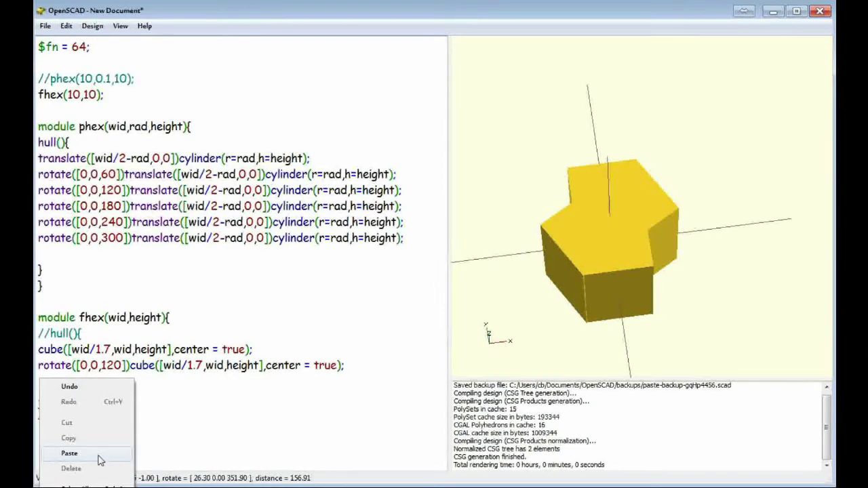
left_click(70, 453)
double_click(110, 381)
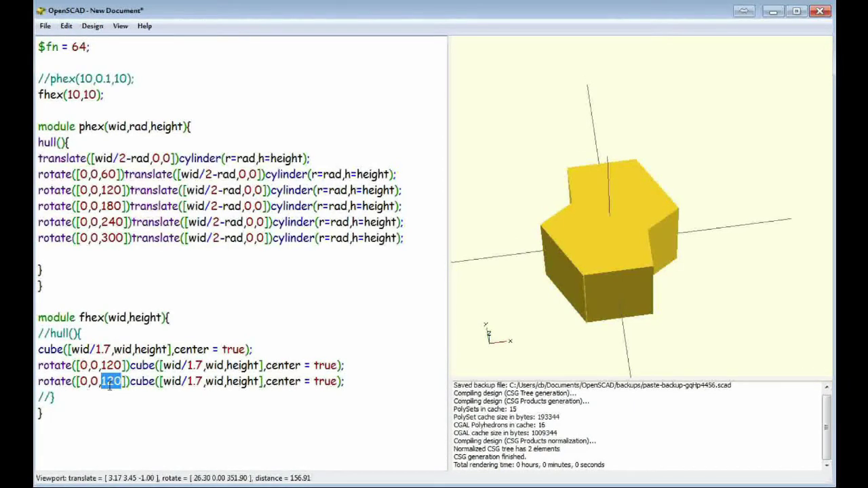
type("240")
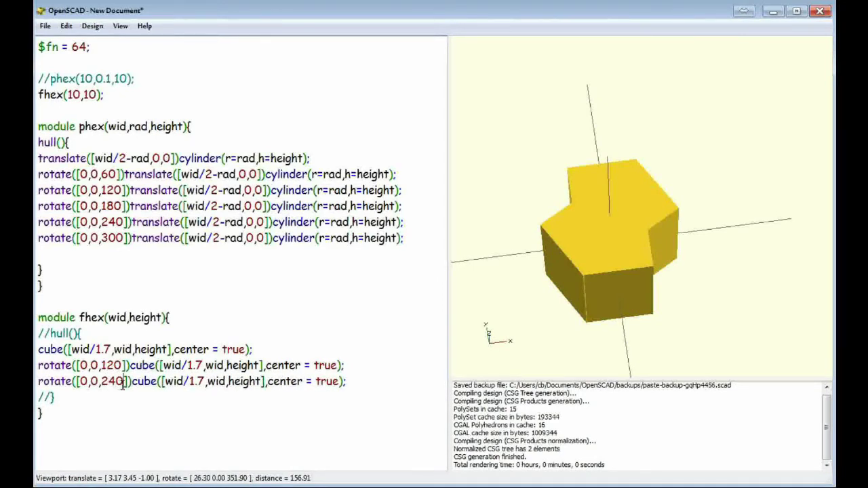
Preview the three unhulled cubes and inspect the hexagonal prism from several angles
key("F5")
left_click_drag(715, 272, 711, 252)
scroll(569, 261, "up", 10)
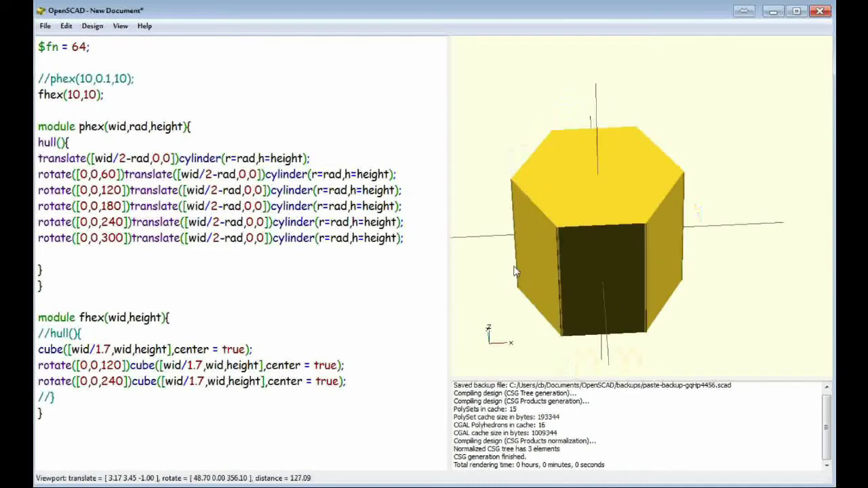
left_click_drag(585, 252, 566, 255)
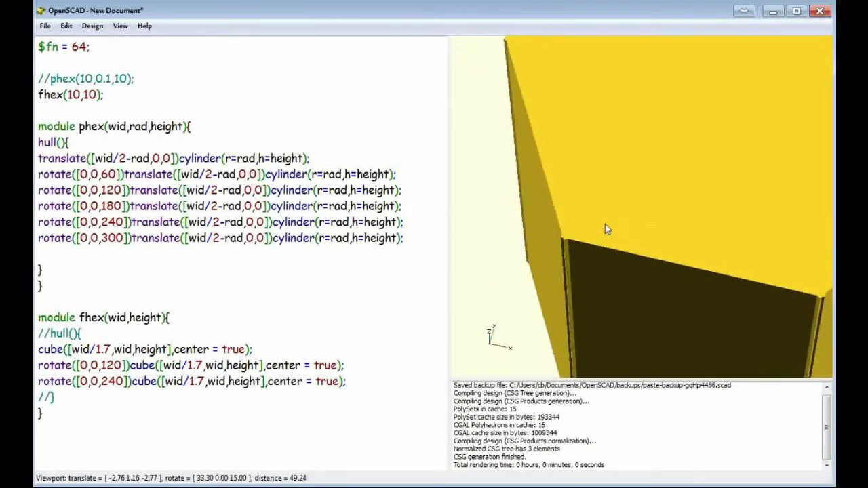
left_click_drag(605, 225, 543, 210)
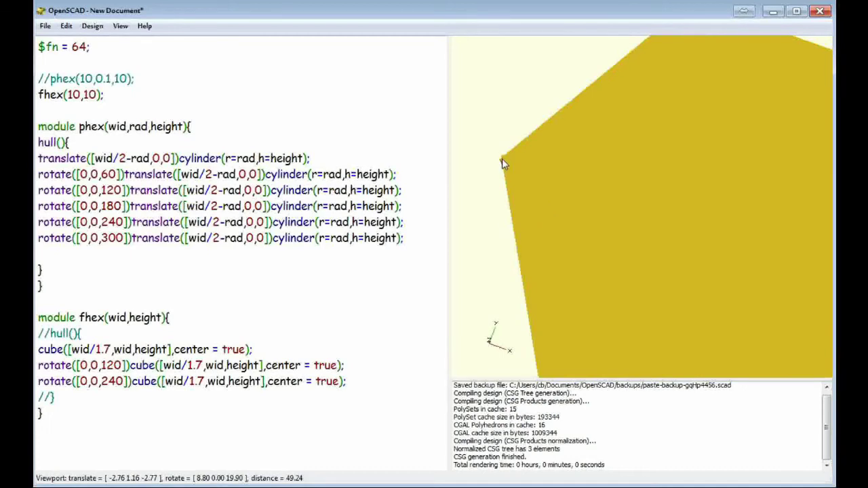
left_click_drag(503, 163, 621, 337)
scroll(619, 332, "down", 6)
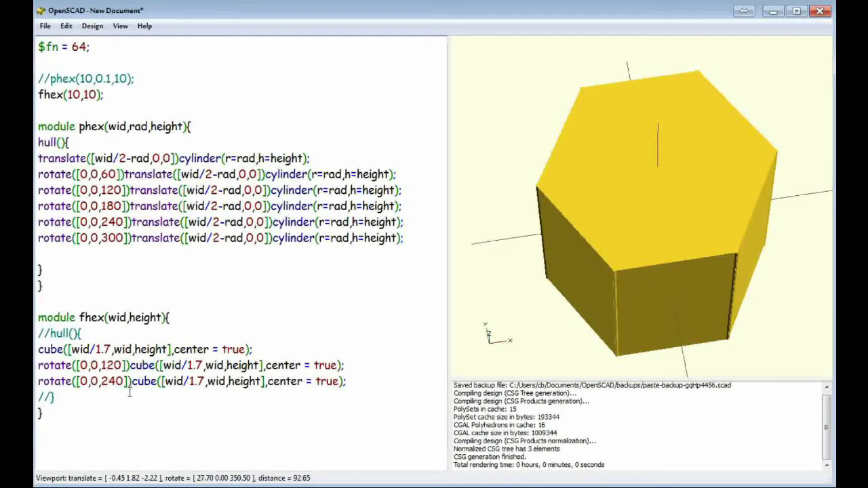
Uncomment hull(){ and its closing brace in fhex, re-preview, and inspect the sharp hexagonal prism
key("BackSpace")
key("BackSpace")
key("BackSpace")
key("BackSpace")
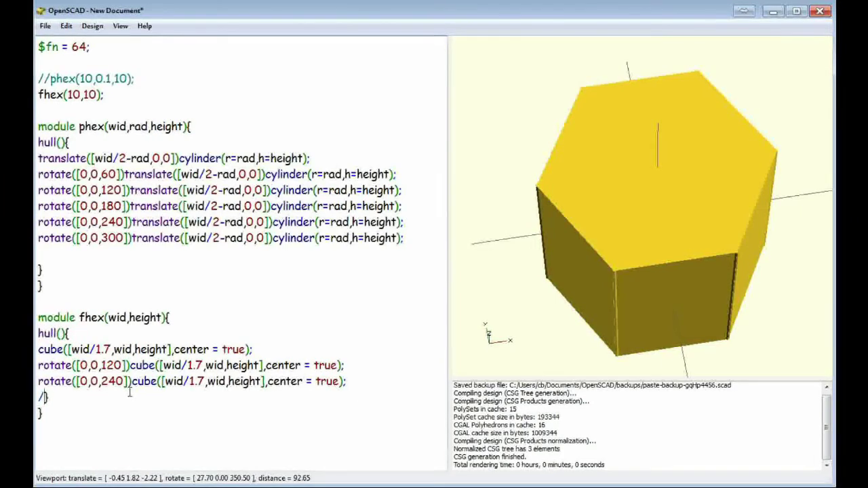
key("F5")
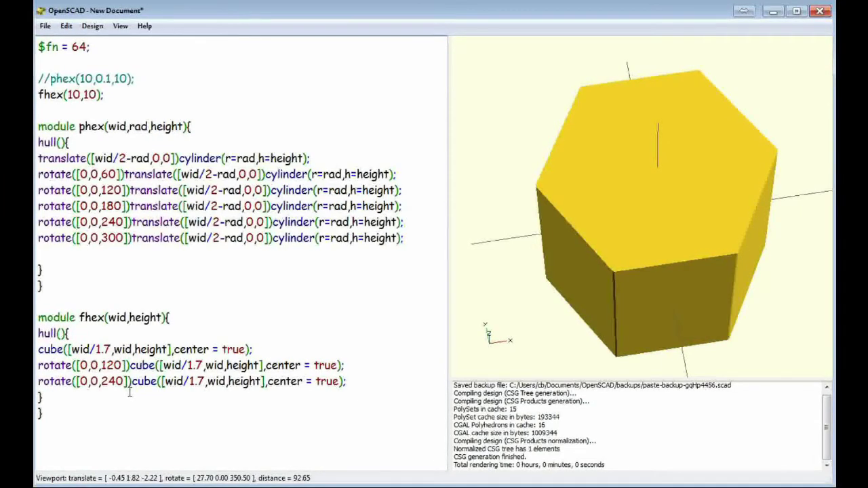
left_click_drag(629, 288, 694, 249)
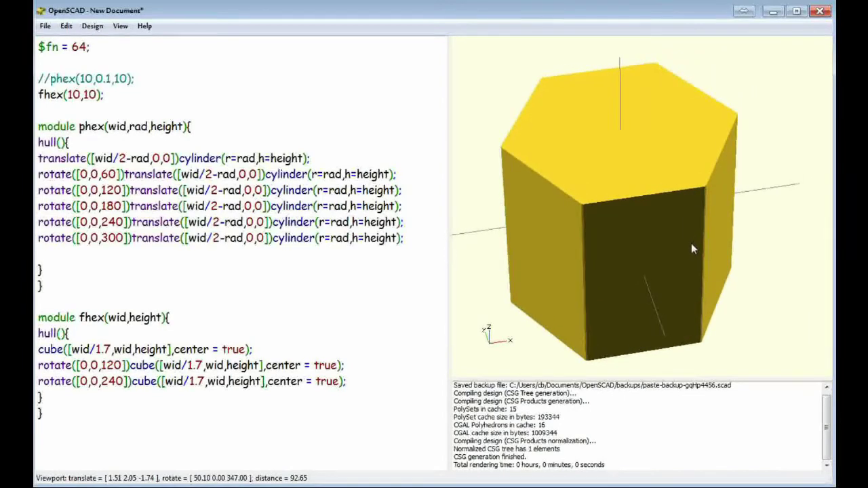
scroll(689, 240, "down", 5)
right_click_drag(689, 242, 683, 248)
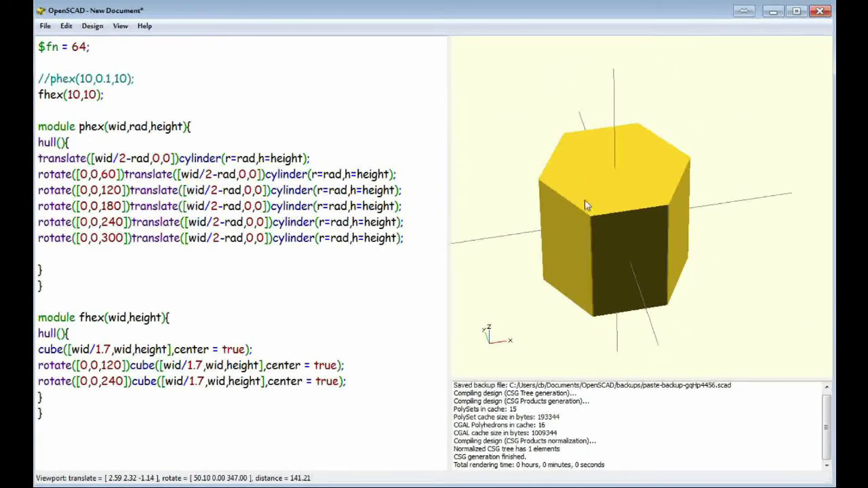
right_click_drag(703, 217, 714, 219)
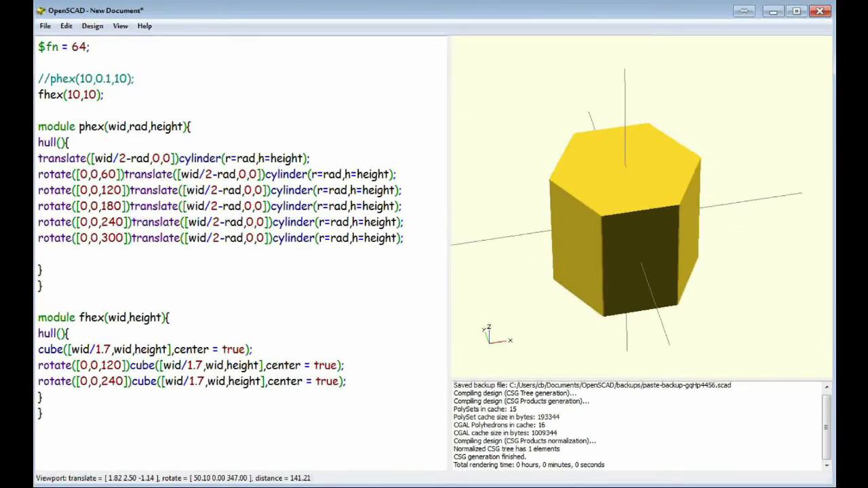
mouse_move(665, 195)
left_mouse_down()
mouse_move(652, 222)
mouse_move(659, 204)
left_mouse_up()
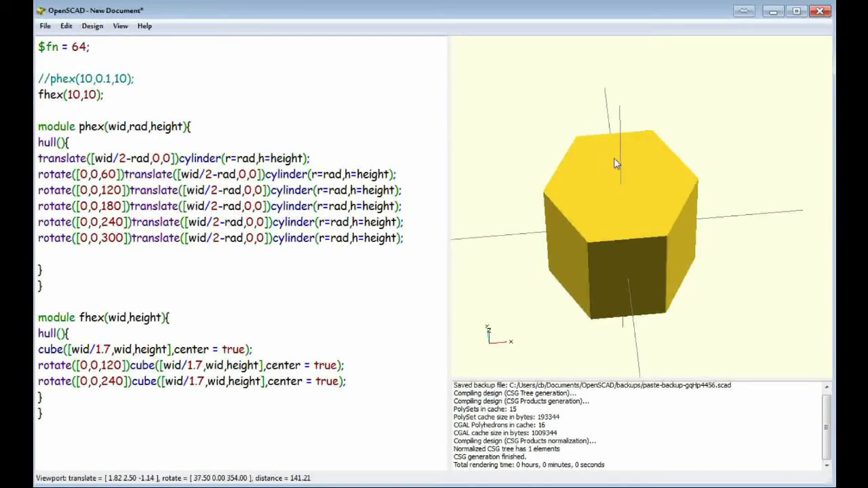
left_click_drag(646, 163, 650, 171)
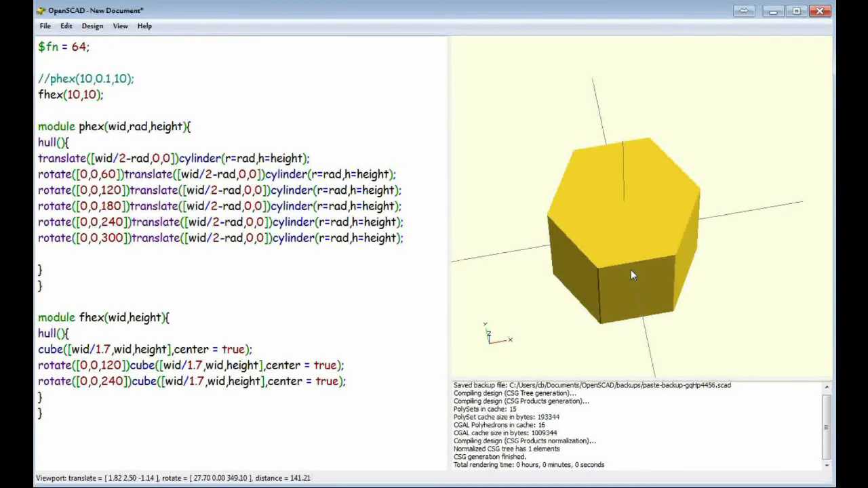
left_click_drag(646, 285, 615, 277)
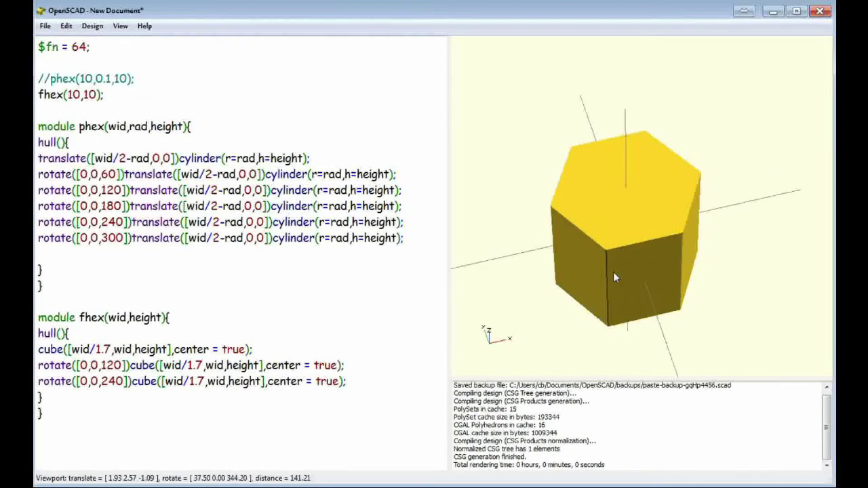